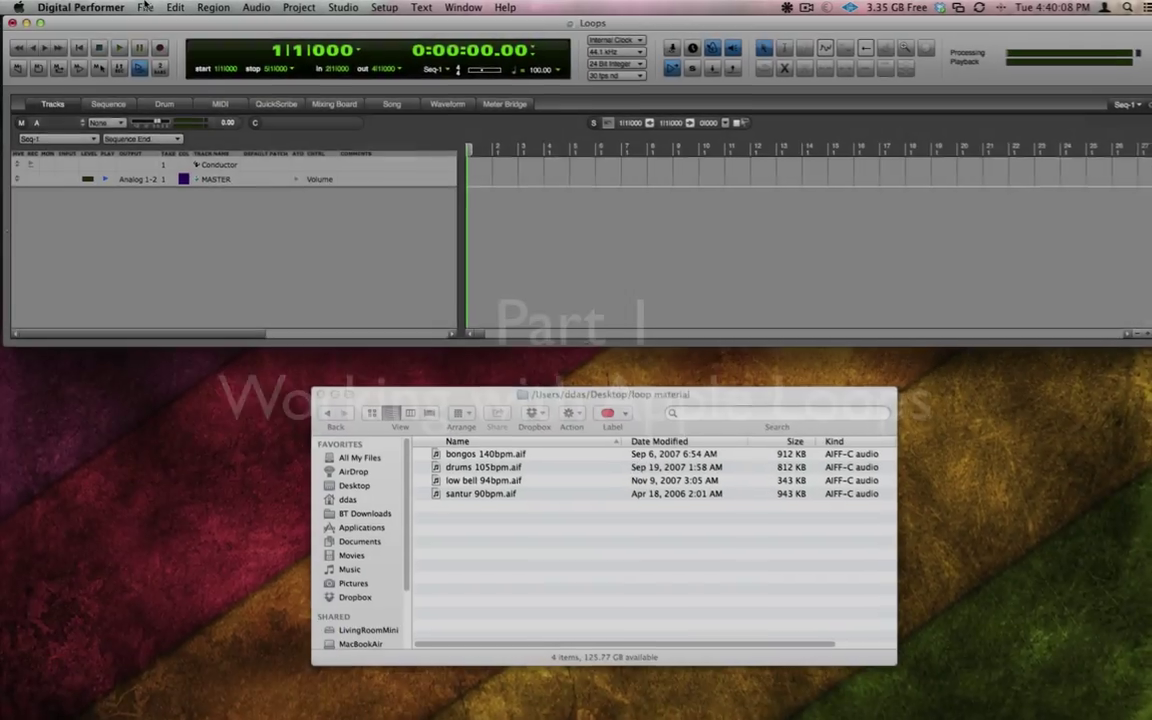
# - In Preferences, set Convert to sequence tempo to 'When bite is added to a track'
pyautogui.click(92, 8)
pyautogui.click(119, 53)
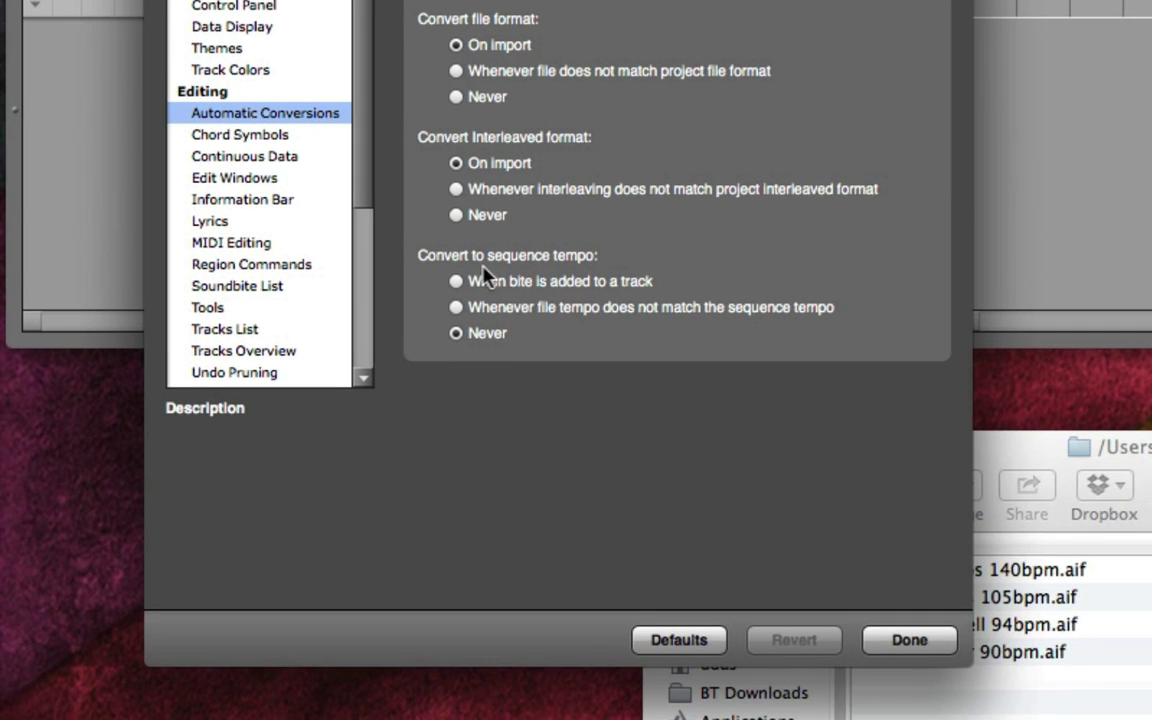
pyautogui.moveTo(500, 286)
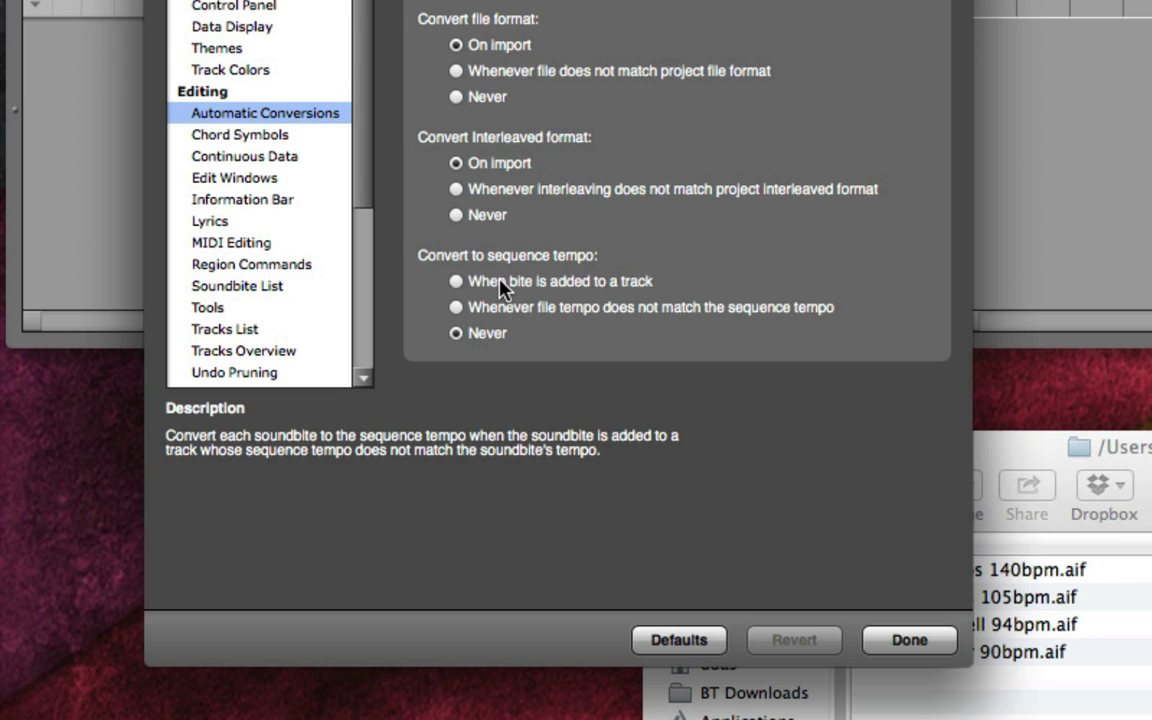
pyautogui.click(500, 284)
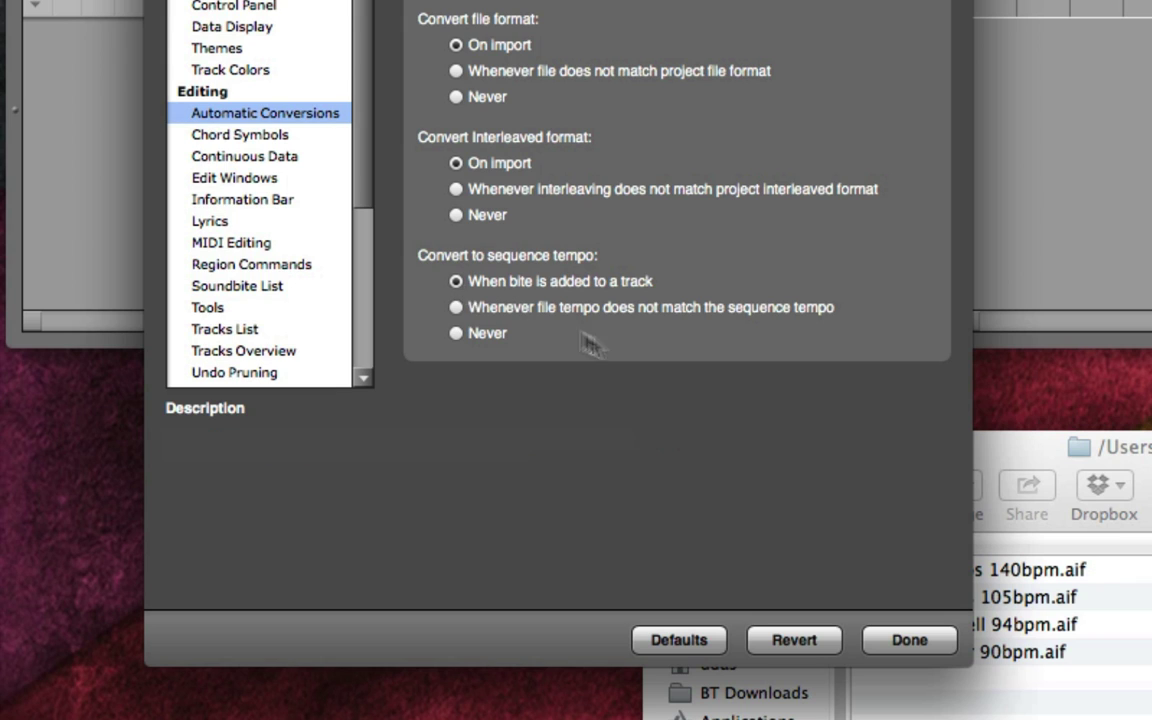
pyautogui.click(910, 640)
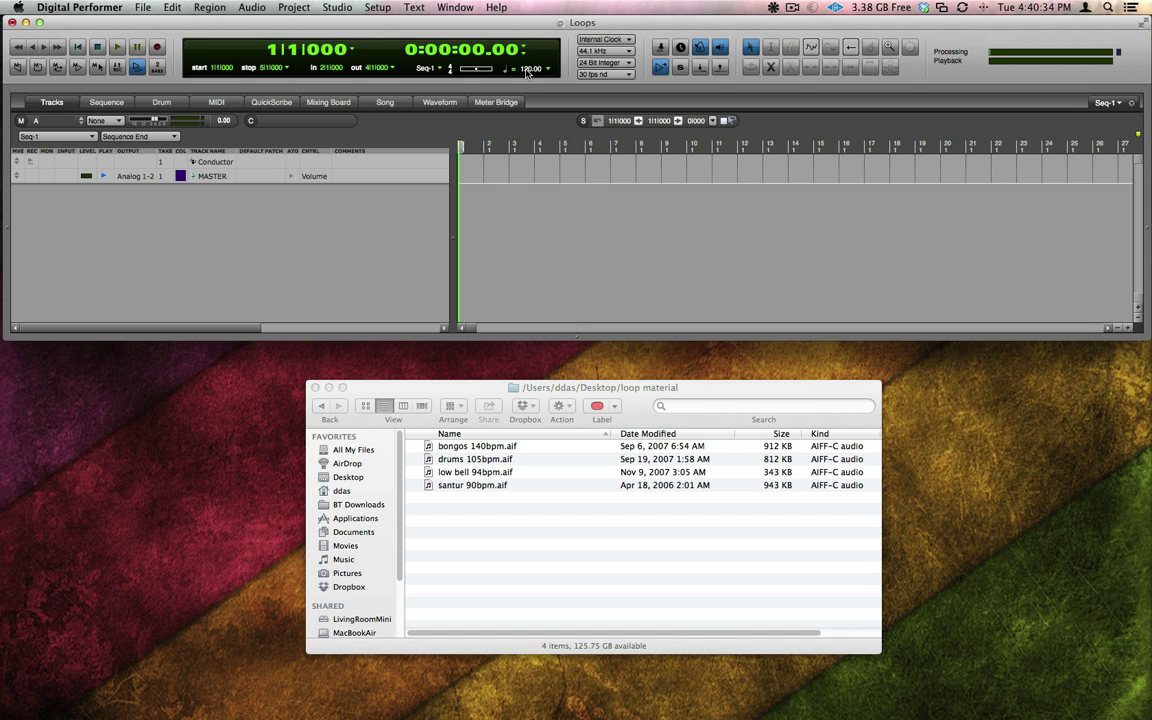
# - Quick Look the drums 105bpm.aif loop in Finder, then close the preview
pyautogui.click(463, 461)
pyautogui.click(462, 460)
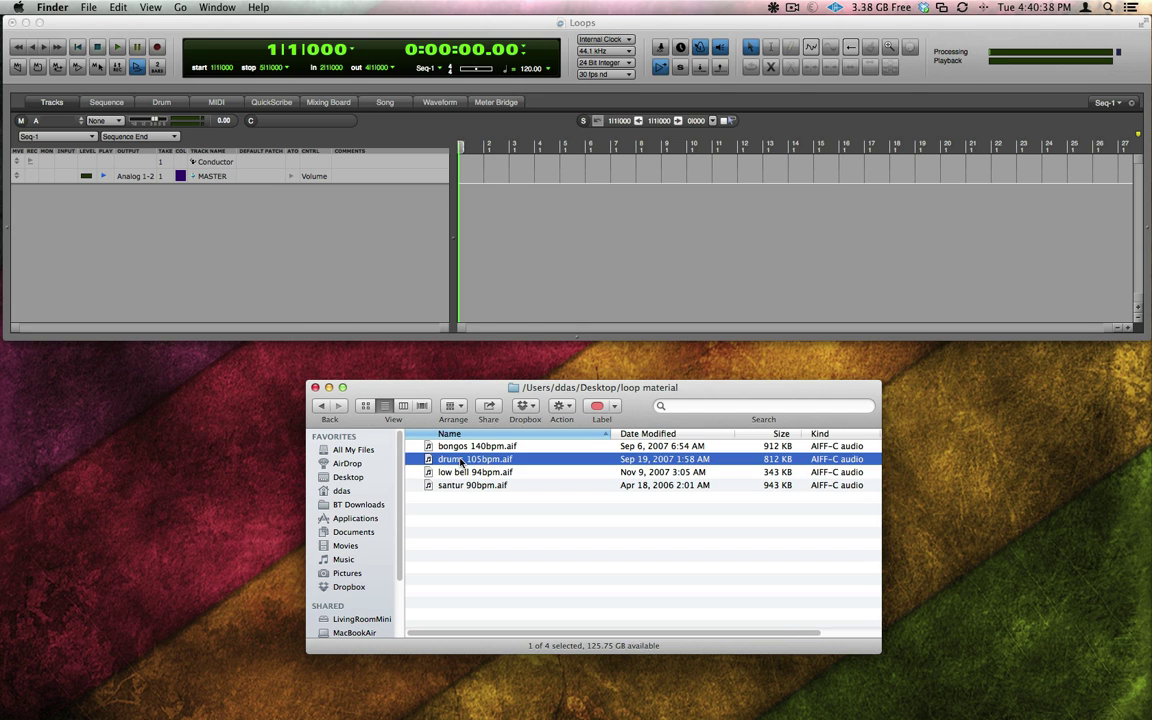
pyautogui.press('space')
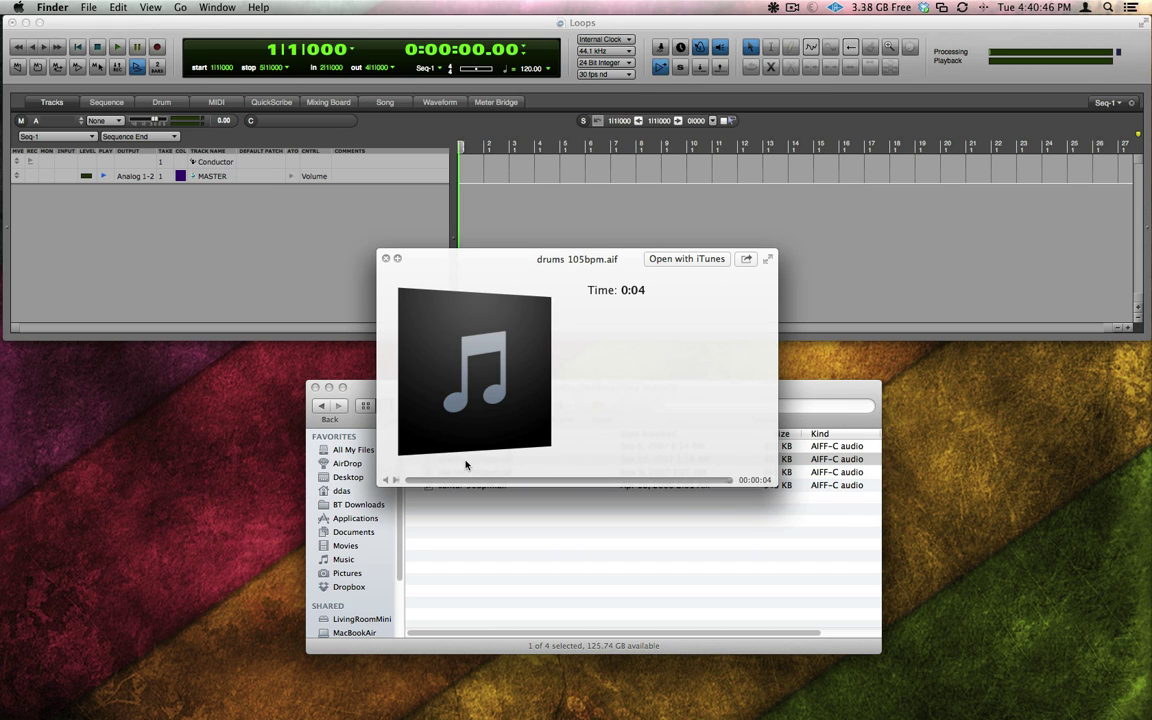
pyautogui.press('space')
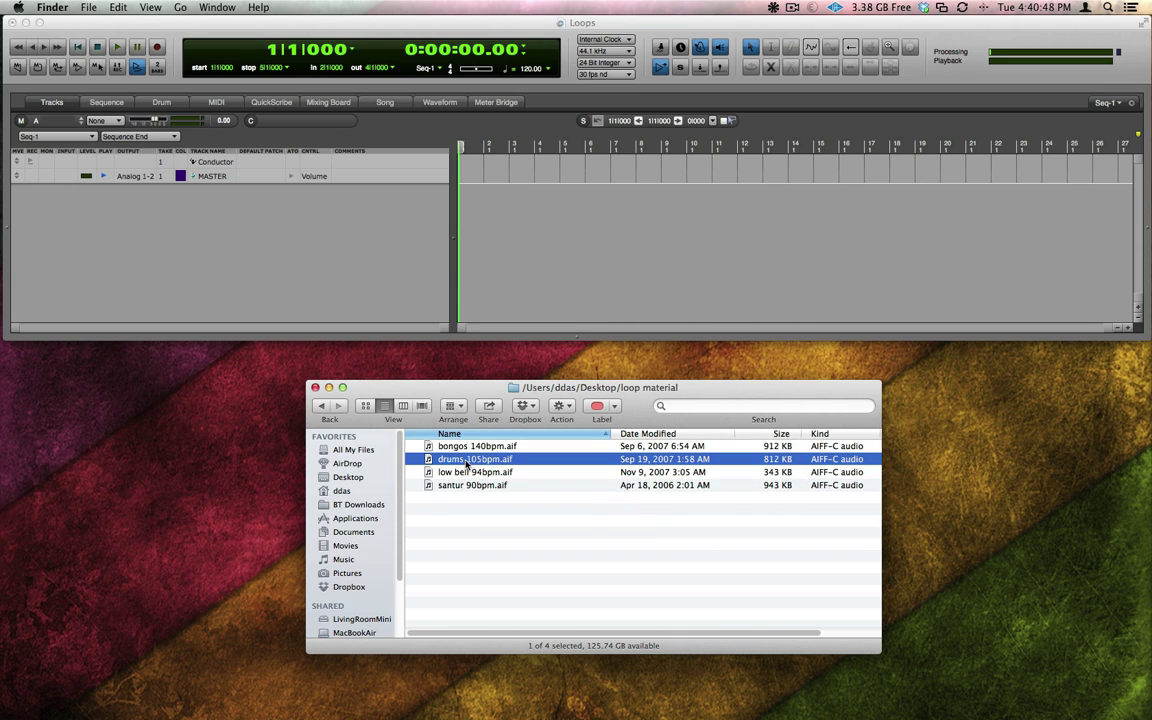
# - Drag drums 105bpm.aif into the sequence as a new track and play it back
pyautogui.moveTo(466, 463); pyautogui.dragTo(368, 270)
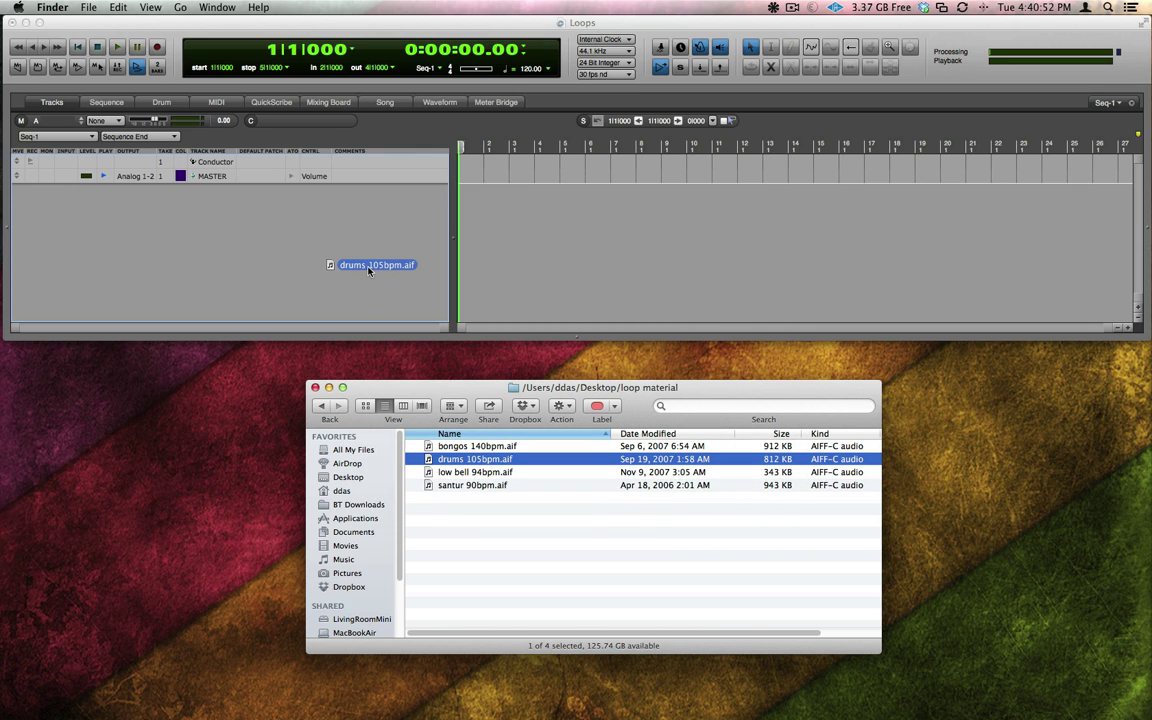
pyautogui.moveTo(368, 270); pyautogui.dragTo(368, 270)
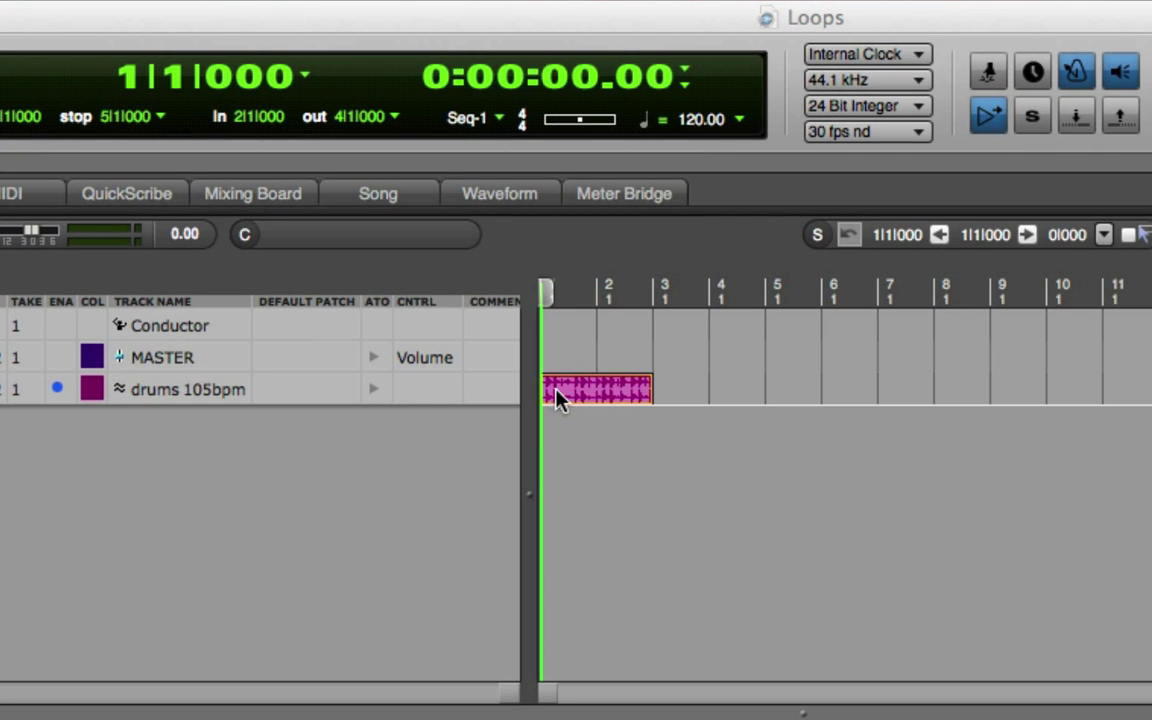
pyautogui.click(350, 497)
pyautogui.press('space')
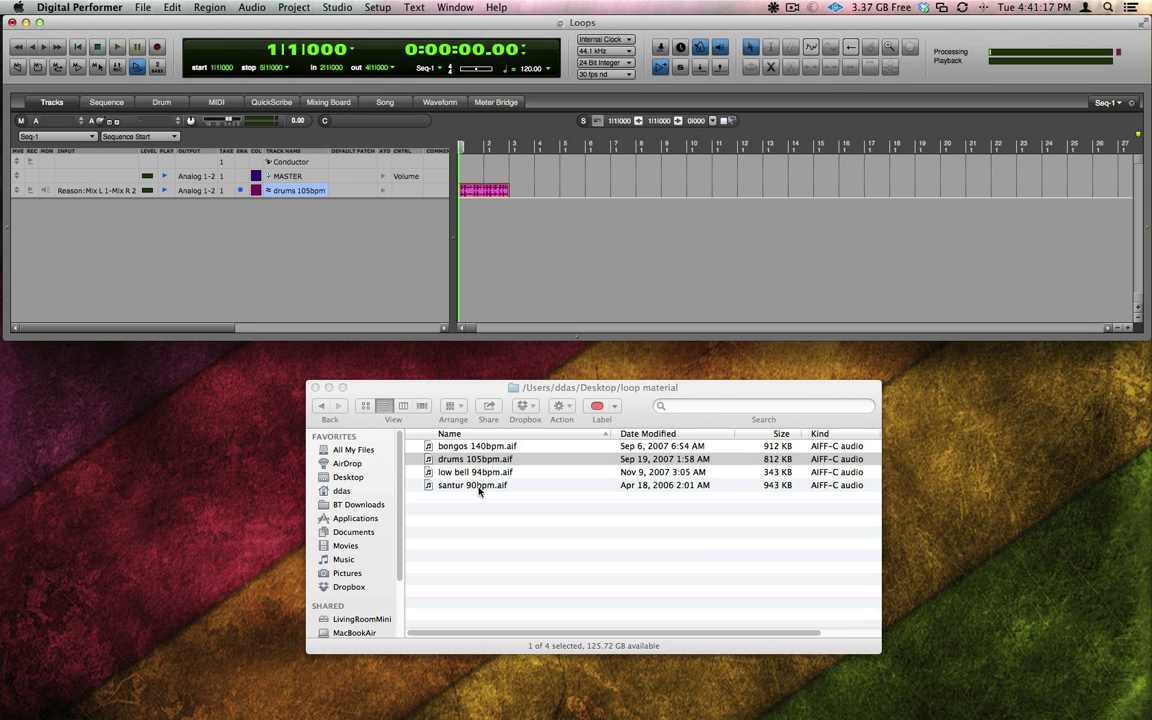
# - Add santur 90bpm, bongos 140bpm and low bell 94bpm loops as new tracks, then play all loops
pyautogui.moveTo(478, 489); pyautogui.dragTo(373, 257)
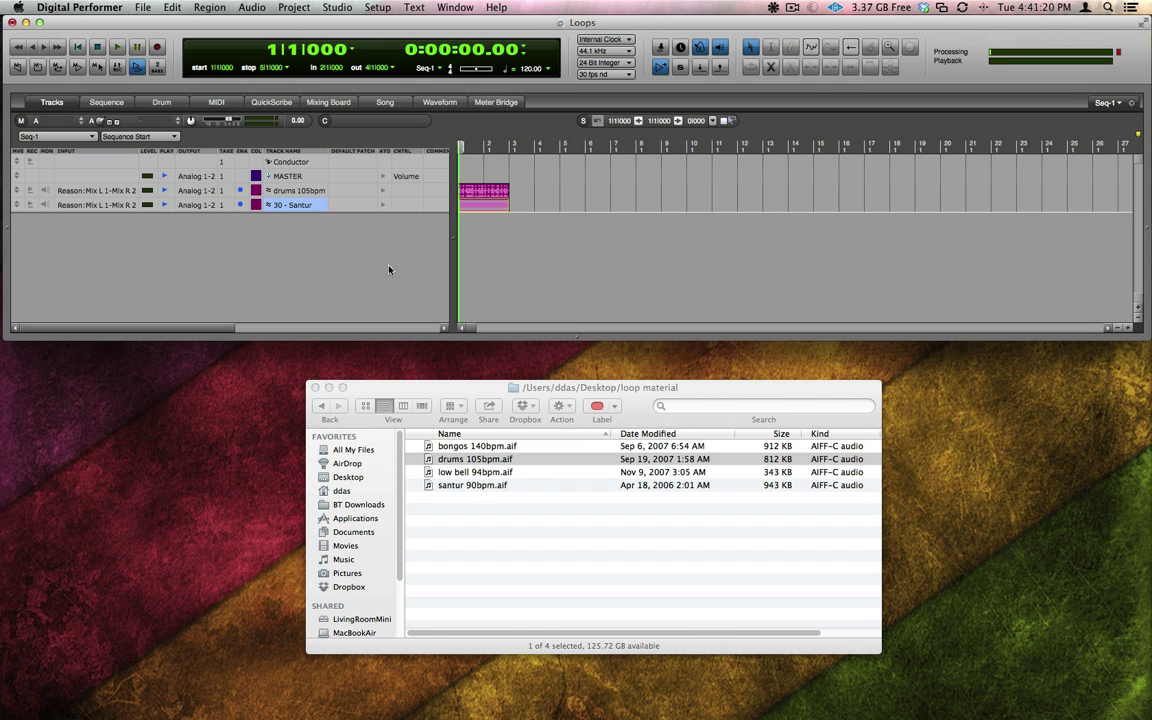
pyautogui.moveTo(472, 446); pyautogui.dragTo(340, 270)
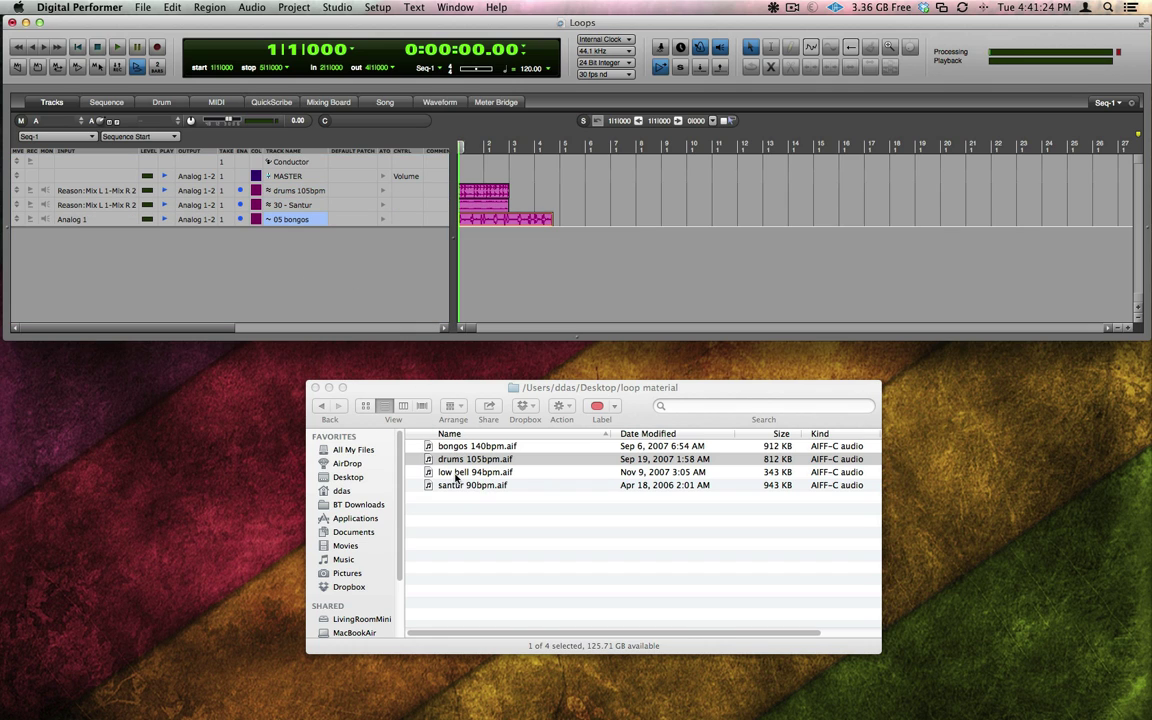
pyautogui.moveTo(456, 477); pyautogui.dragTo(383, 269)
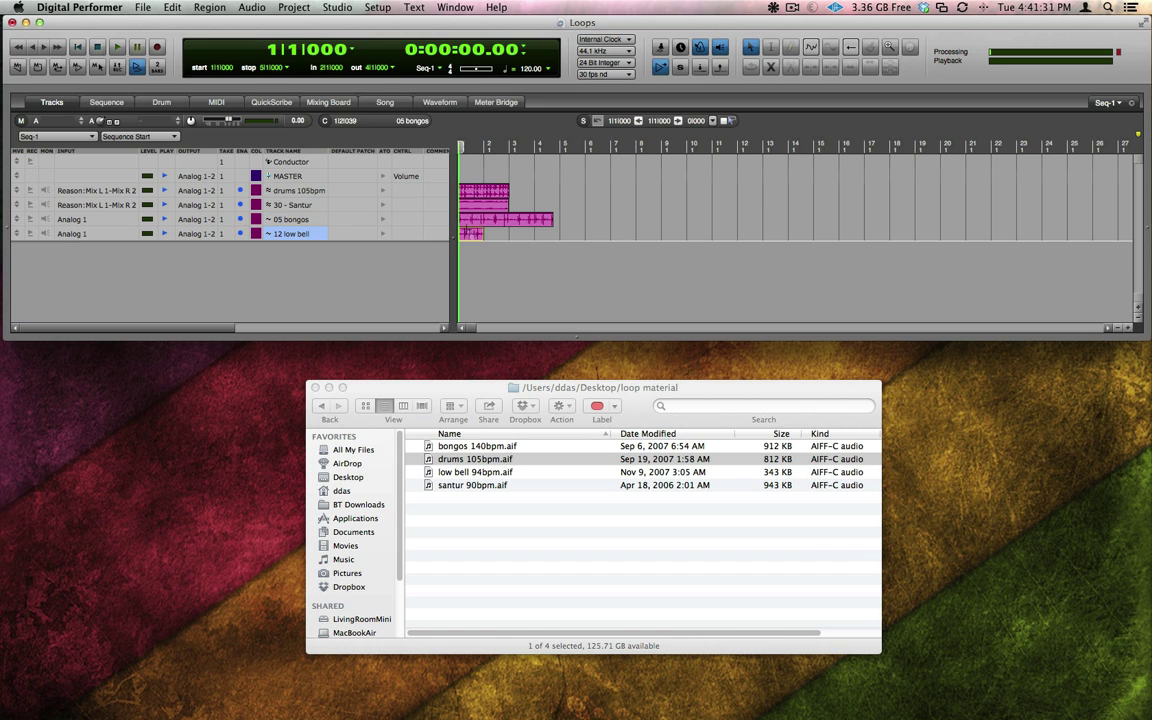
pyautogui.click(490, 236)
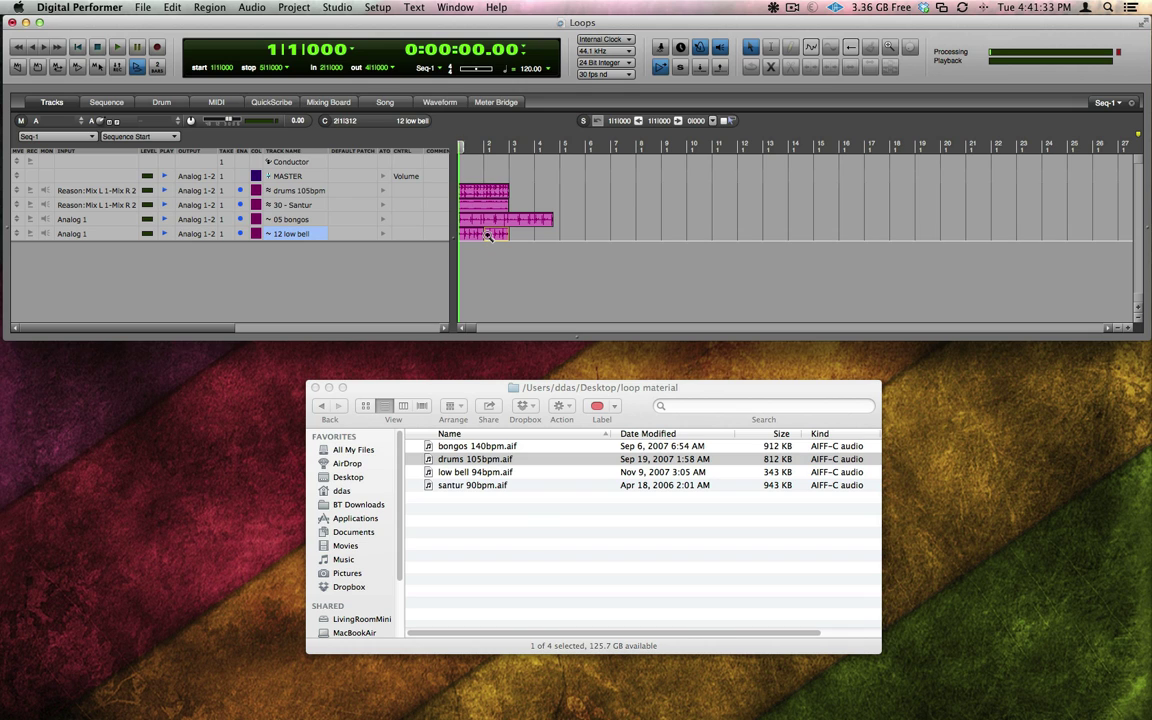
pyautogui.press('space')
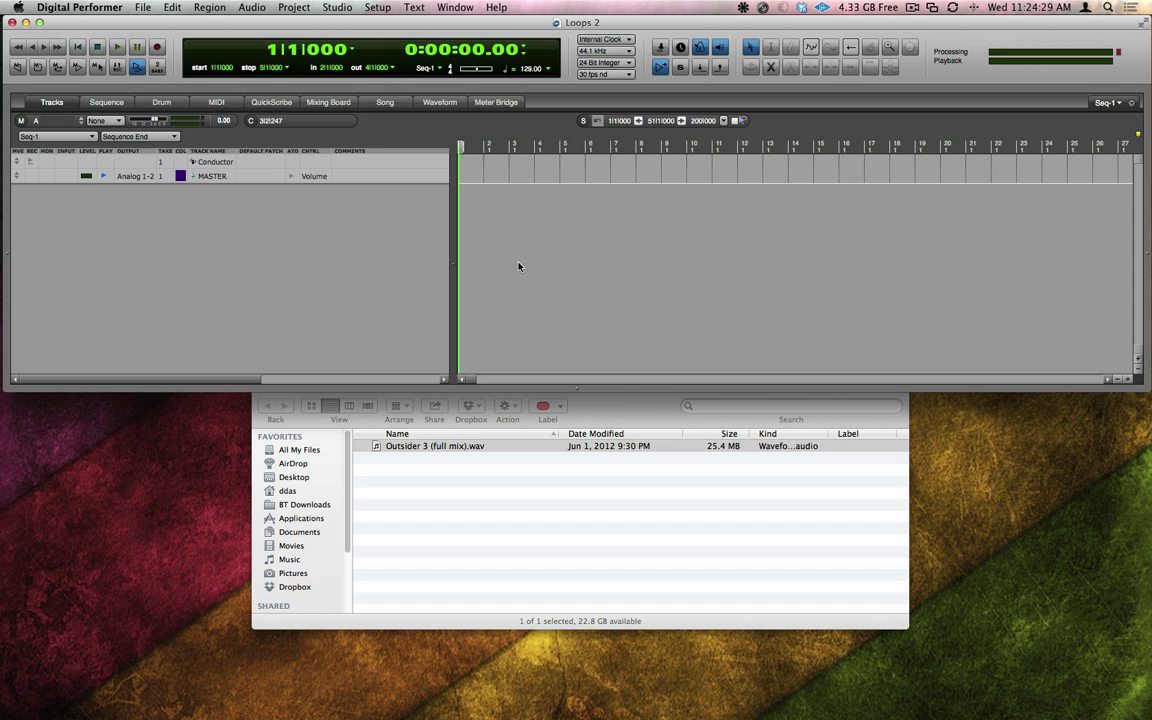
# - Preview Outsider 3 (full mix).wav in Finder and switch tempo control to Tap pad
pyautogui.click(623, 413)
pyautogui.press('space')
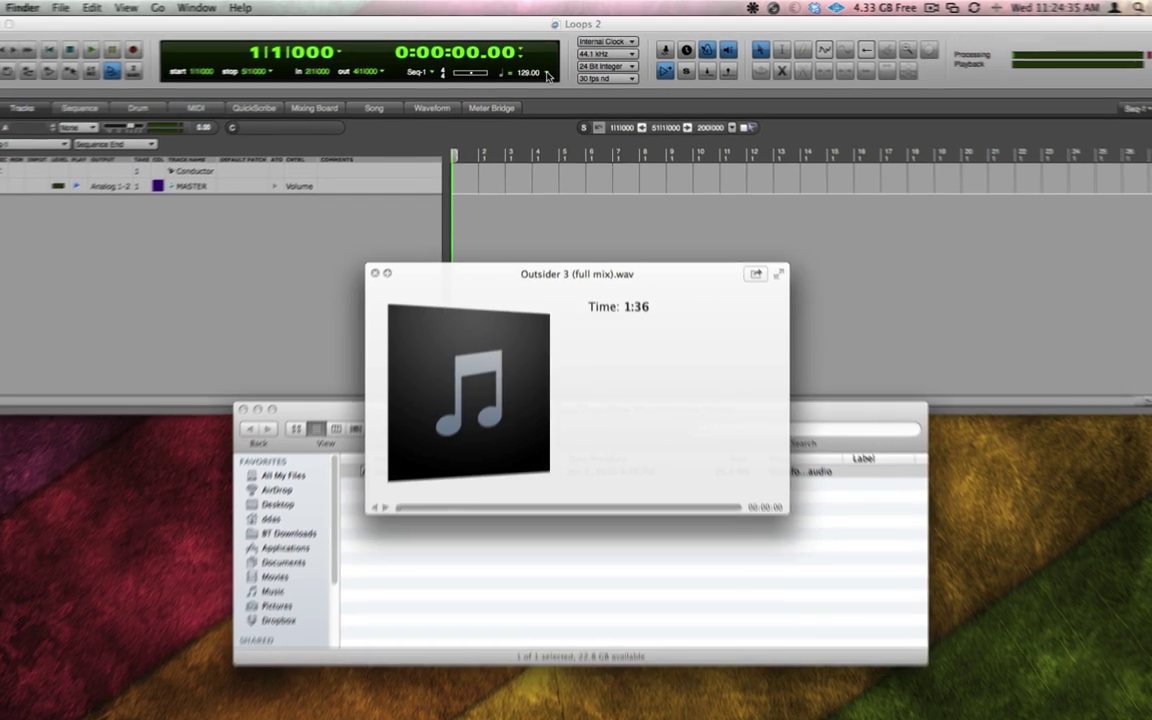
pyautogui.click(548, 68)
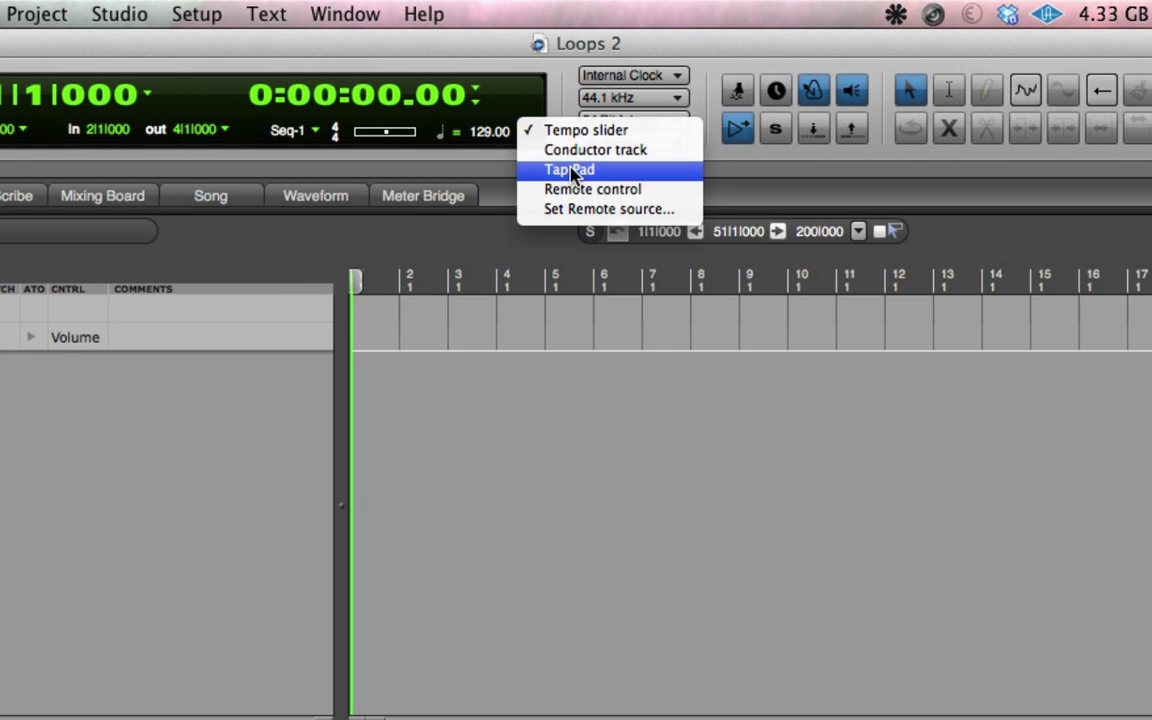
pyautogui.click(572, 170)
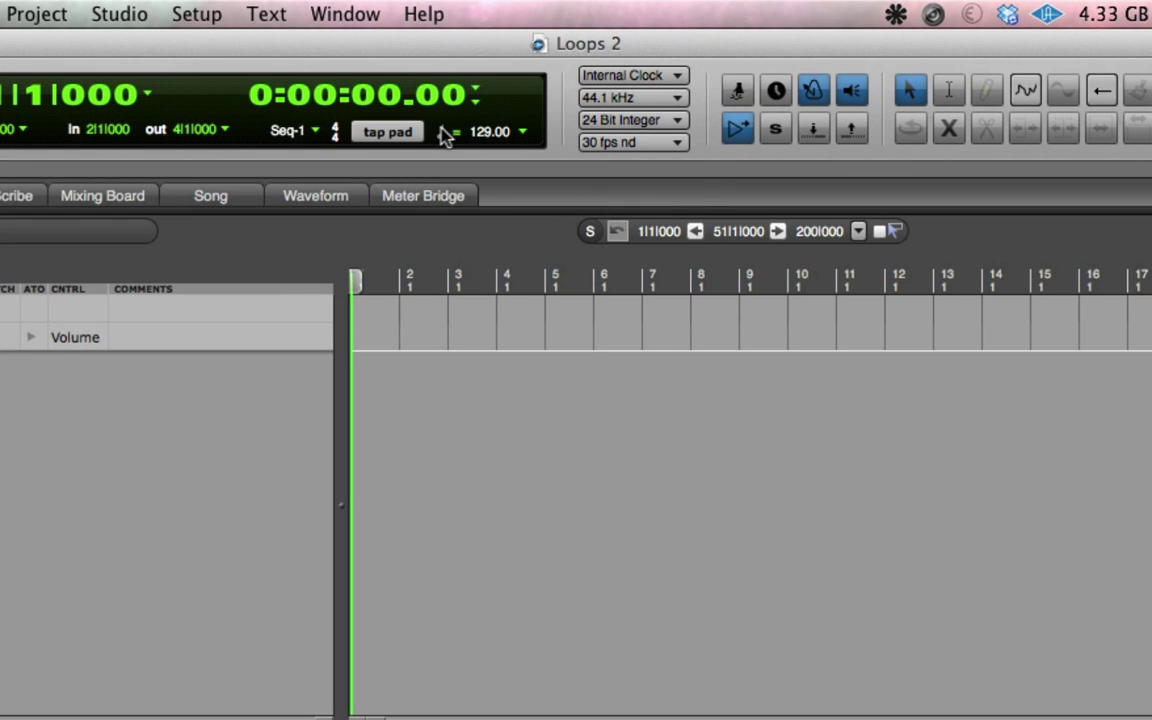
# - Tap the tempo in time with the song until it settles at 138 BPM
pyautogui.click(396, 138)
pyautogui.click(396, 137)
pyautogui.click(396, 137)
pyautogui.click(396, 137)
pyautogui.click(396, 137)
pyautogui.click(396, 137)
pyautogui.click(396, 137)
pyautogui.click(396, 137)
pyautogui.click(396, 137)
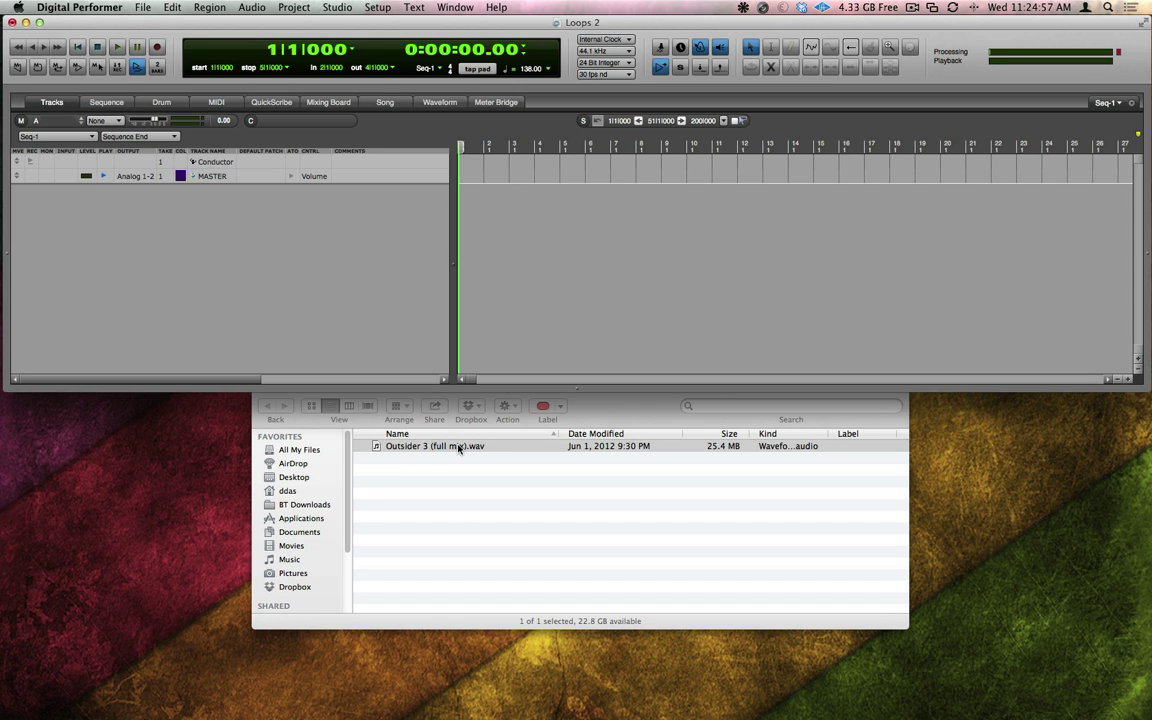
# - Add Outsider 3 (full mix).wav as a new track, deselect it, and show the Sequence editor
pyautogui.moveTo(459, 448); pyautogui.dragTo(376, 309)
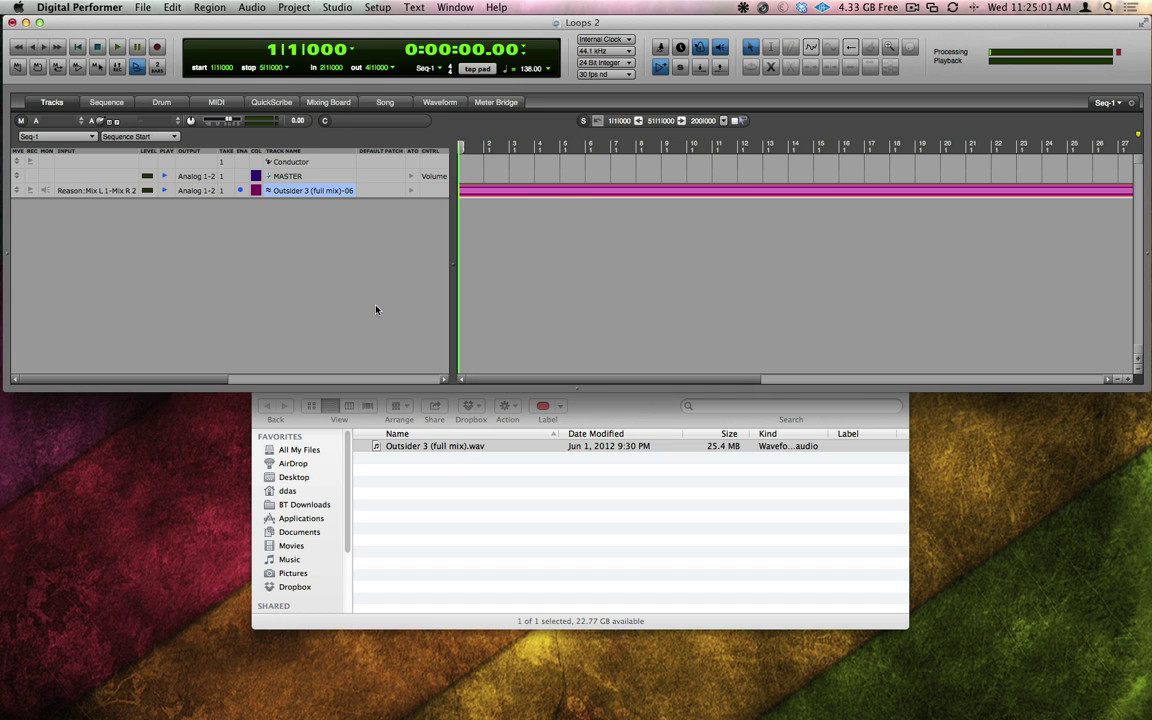
pyautogui.click(376, 309)
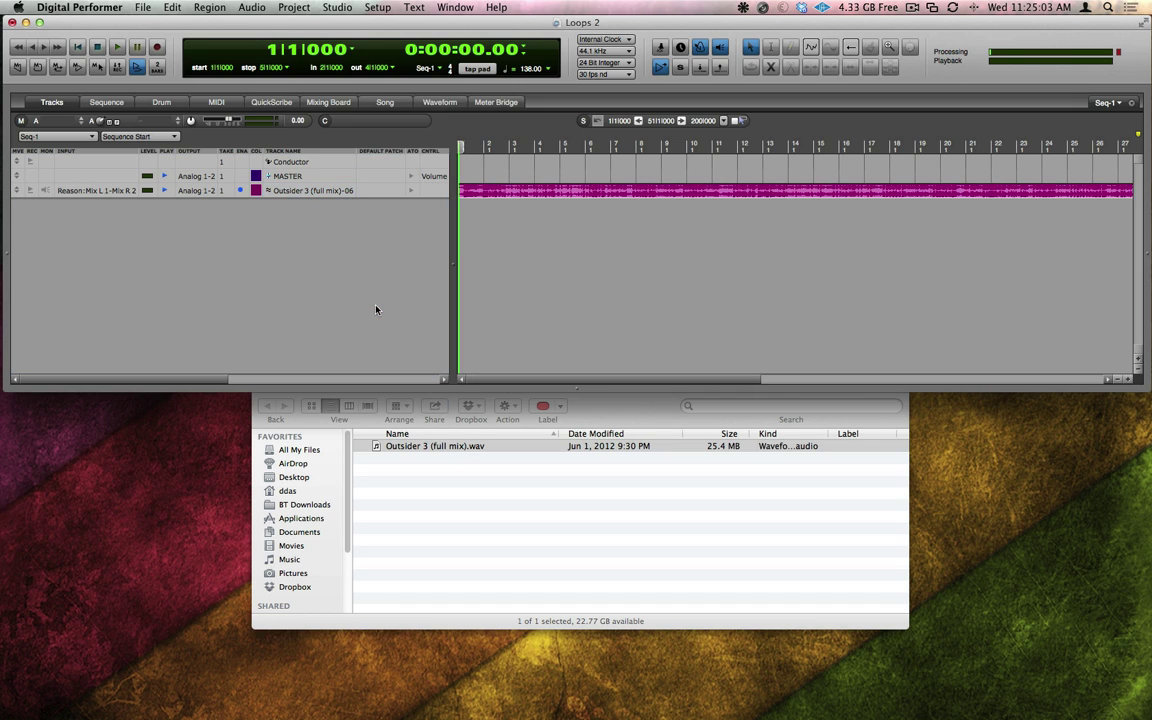
pyautogui.click(107, 102)
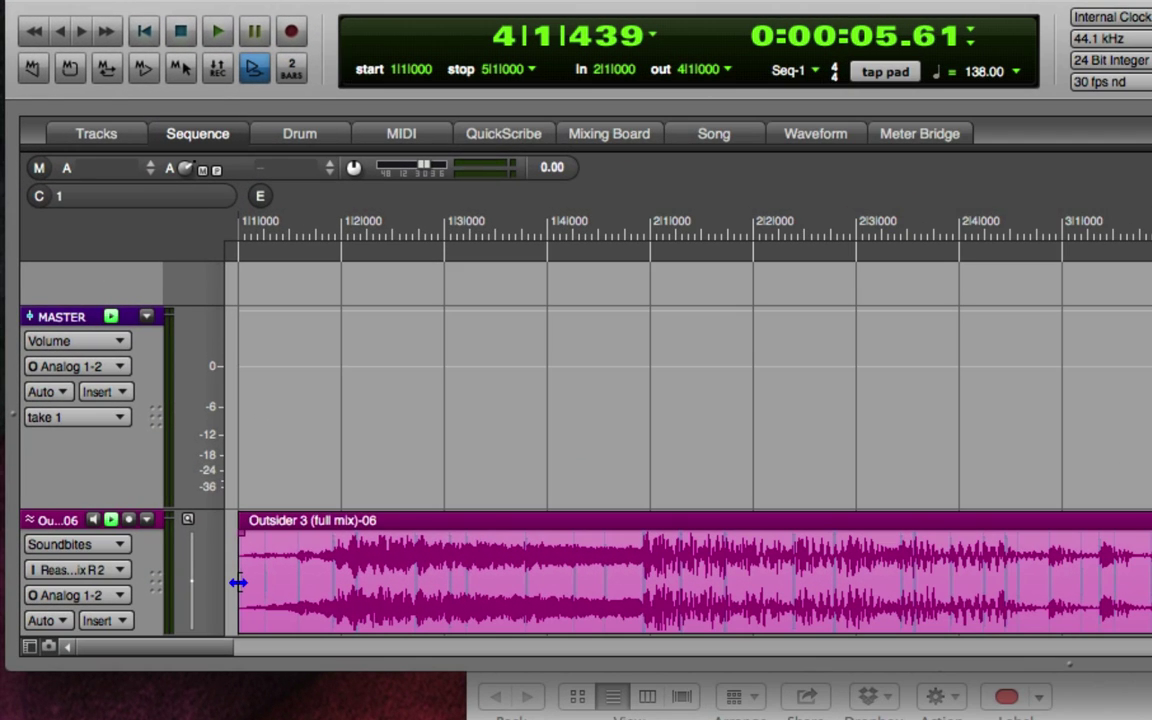
# - Move the Outsider 3 soundbite right and set its start to exactly 2|1|000
pyautogui.moveTo(238, 583); pyautogui.dragTo(643, 572)
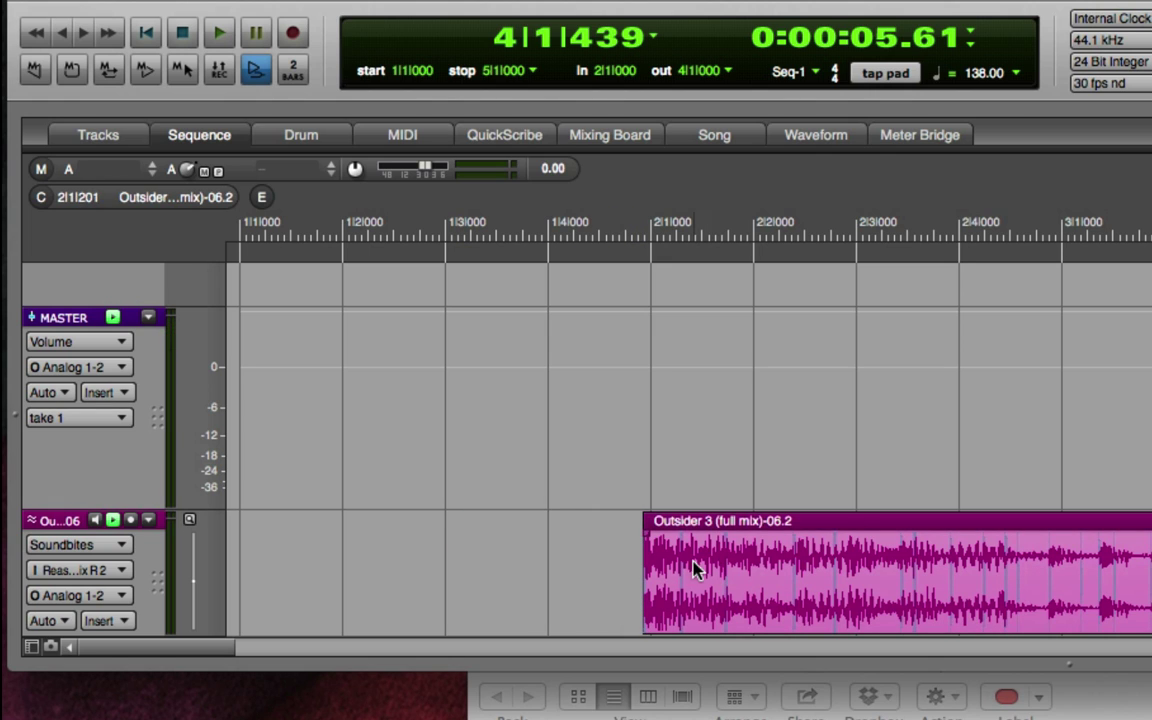
pyautogui.click(689, 520)
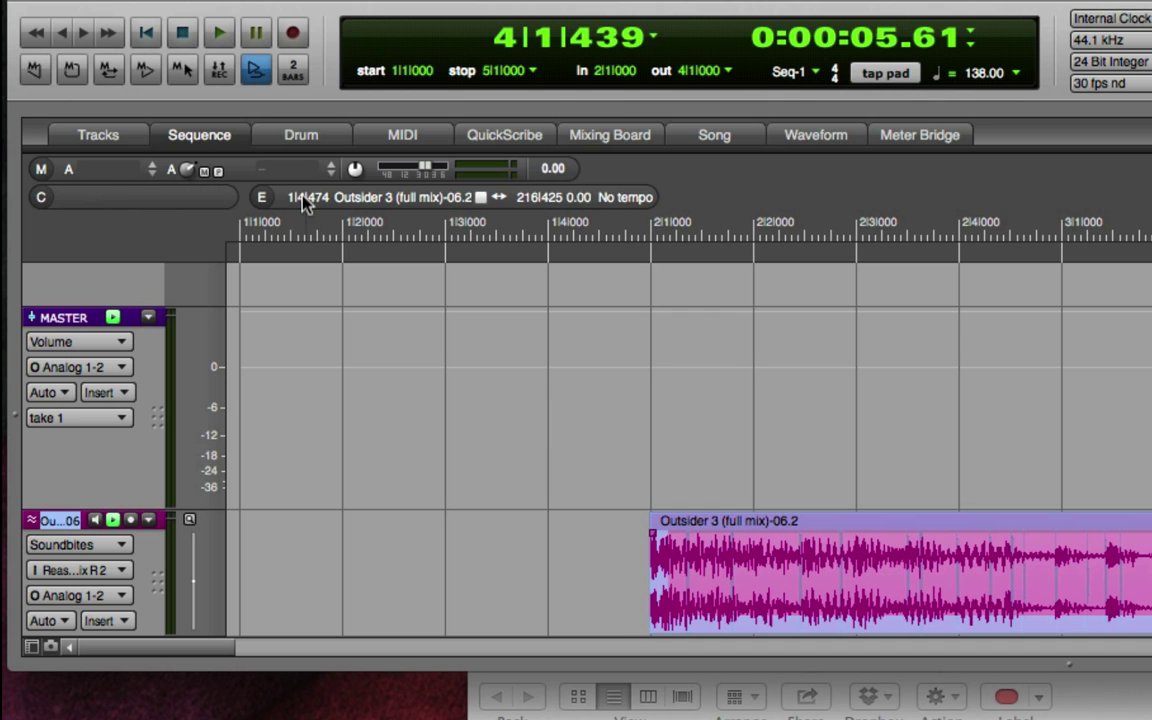
pyautogui.click(290, 192)
pyautogui.write('2.')
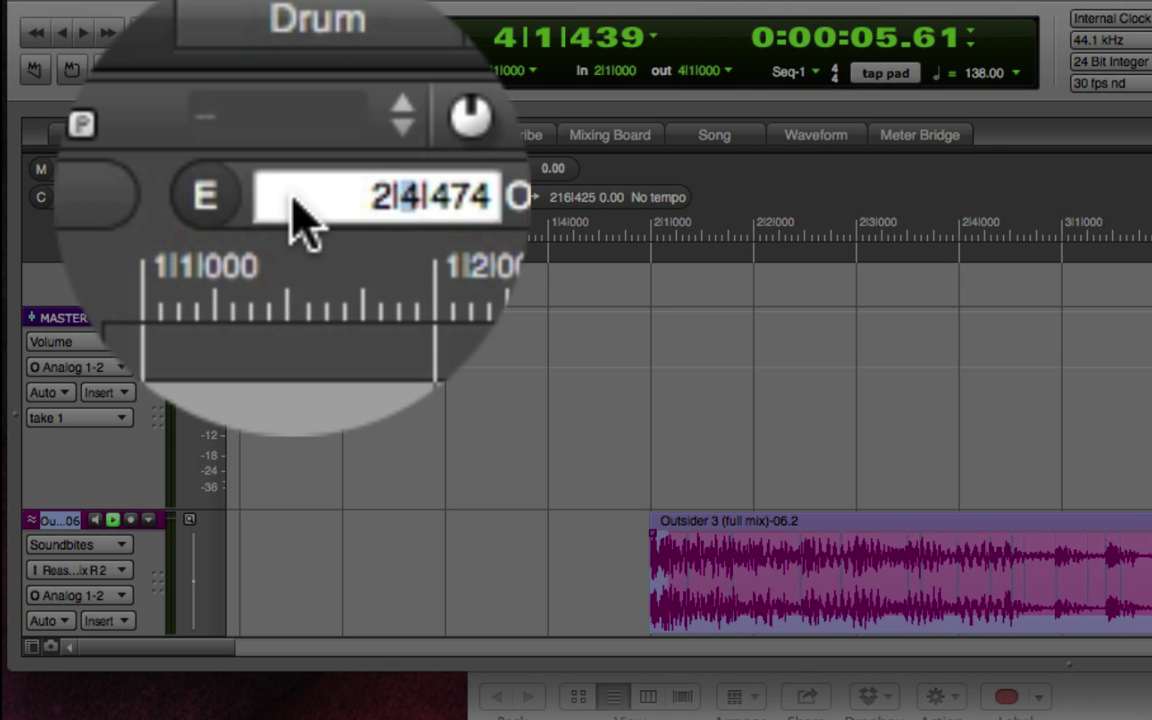
pyautogui.write('1.')
pyautogui.press('Return')
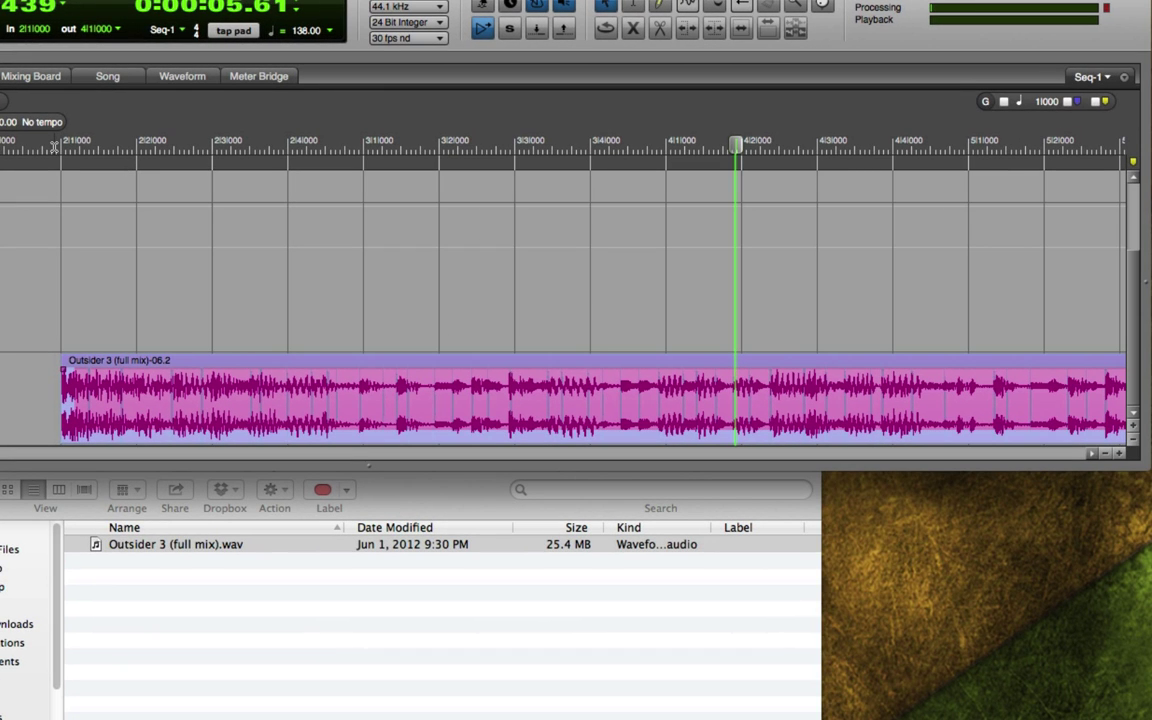
# - Play back the song from bar 2 to find the cut point
pyautogui.click(55, 146)
pyautogui.press('space')
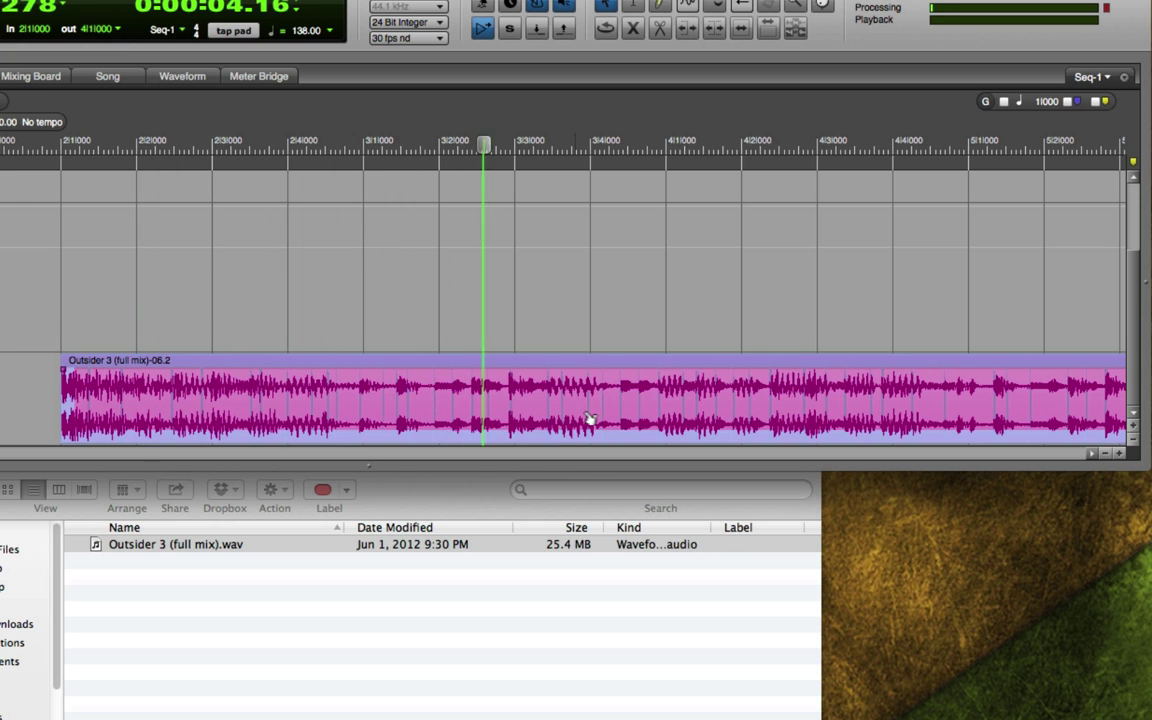
pyautogui.press('space')
# - Split the soundbite with the scissors tool just before bar 4, then select each piece
pyautogui.click(657, 392)
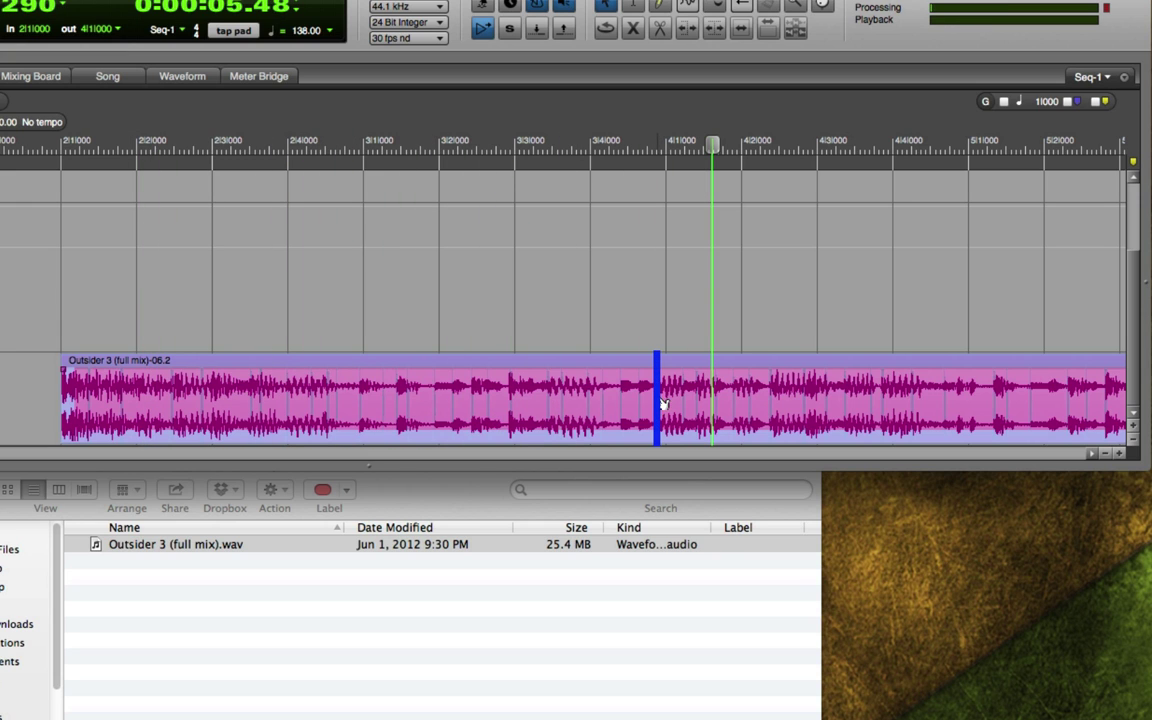
pyautogui.press('x')
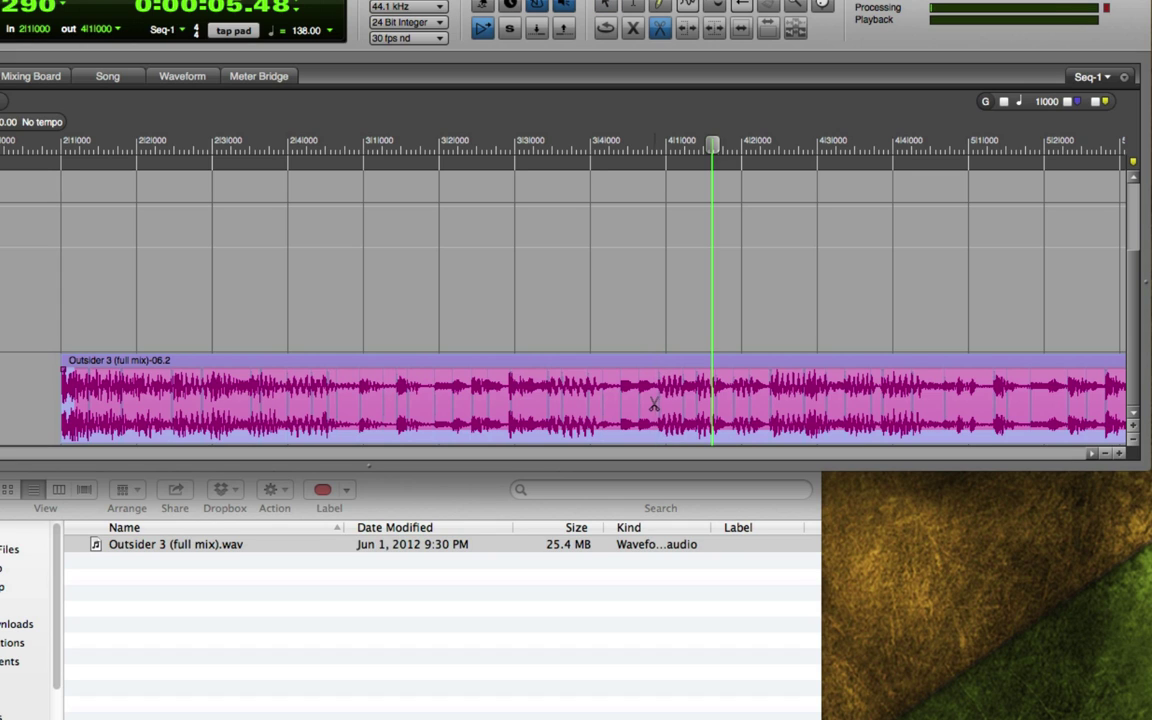
pyautogui.click(654, 401)
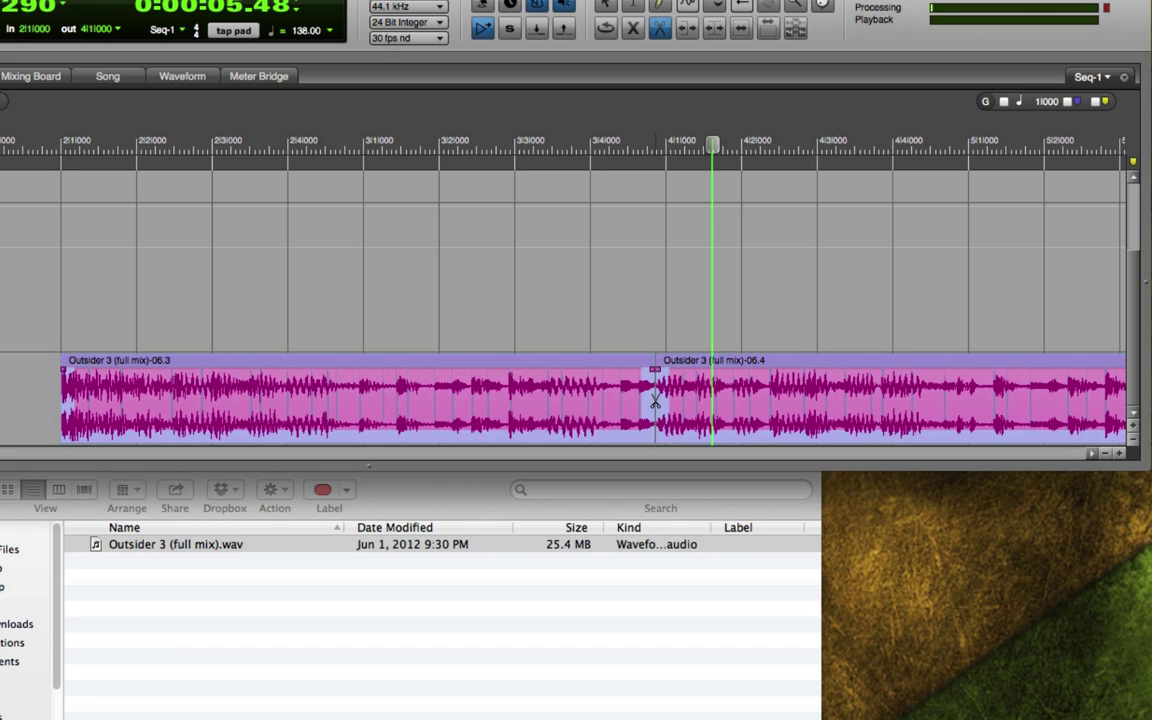
pyautogui.click(652, 398)
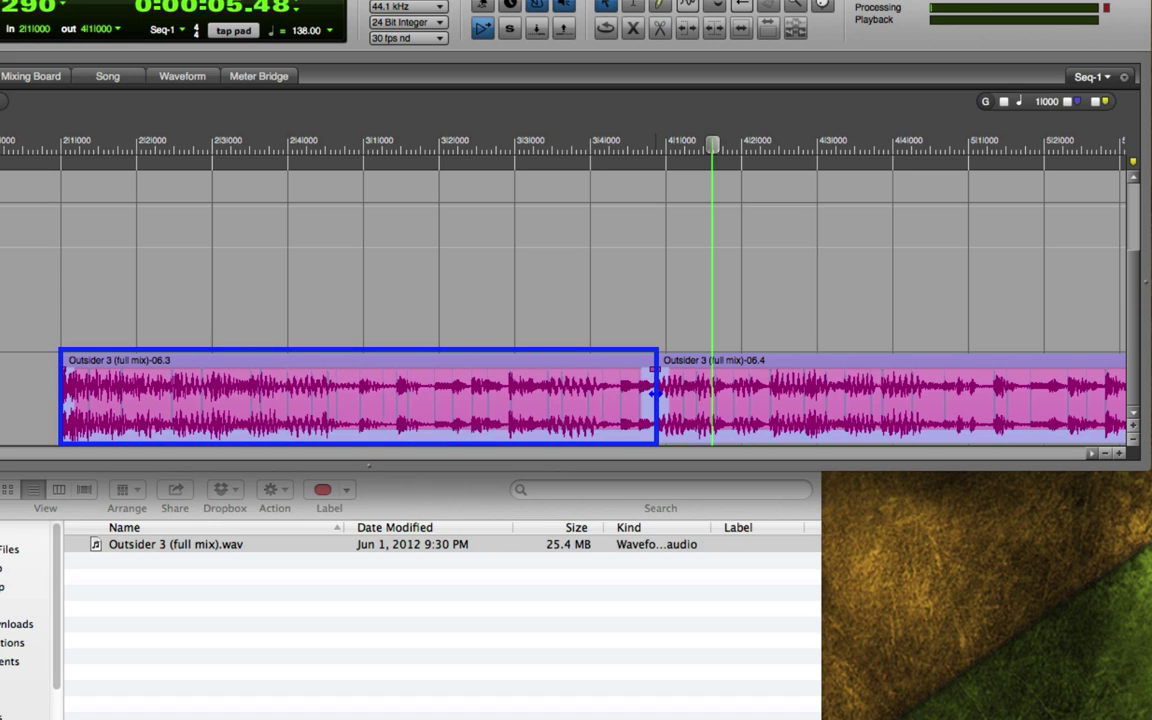
pyautogui.click(189, 356)
# - Use Set Soundbite Tempo to give the piece a length of 8 and a tempo of 140
pyautogui.keyDown('shift'); pyautogui.click(189, 356); pyautogui.keyUp('shift')
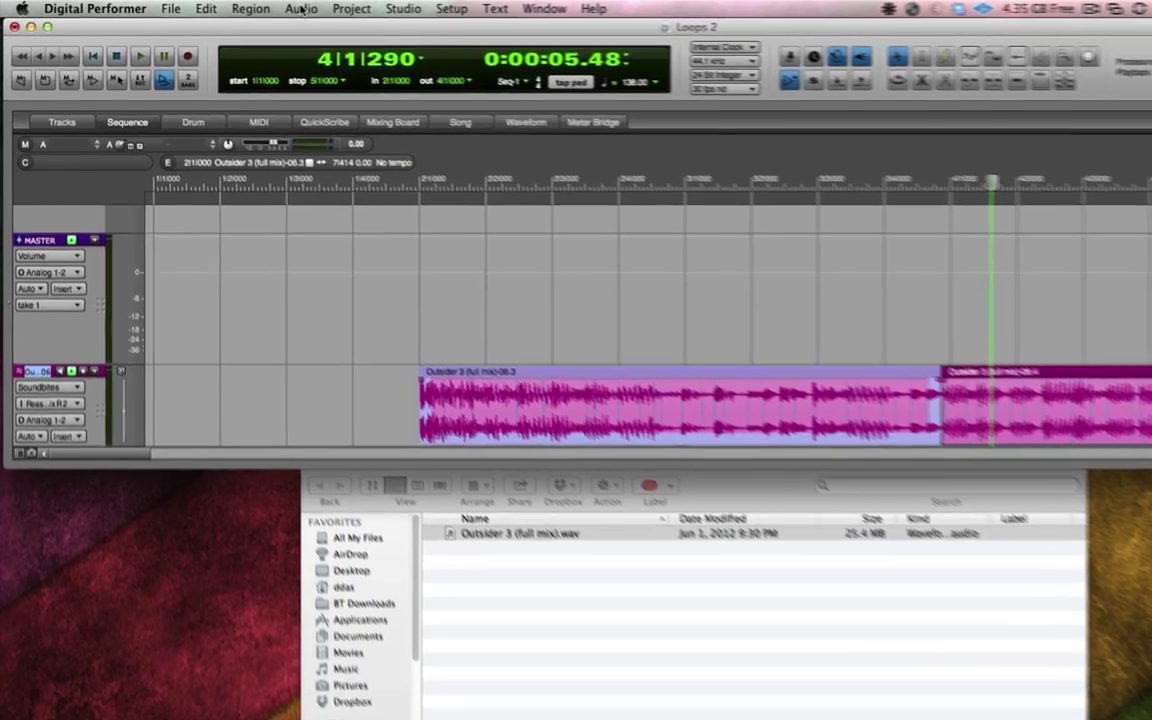
pyautogui.click(257, 7)
pyautogui.moveTo(289, 217)
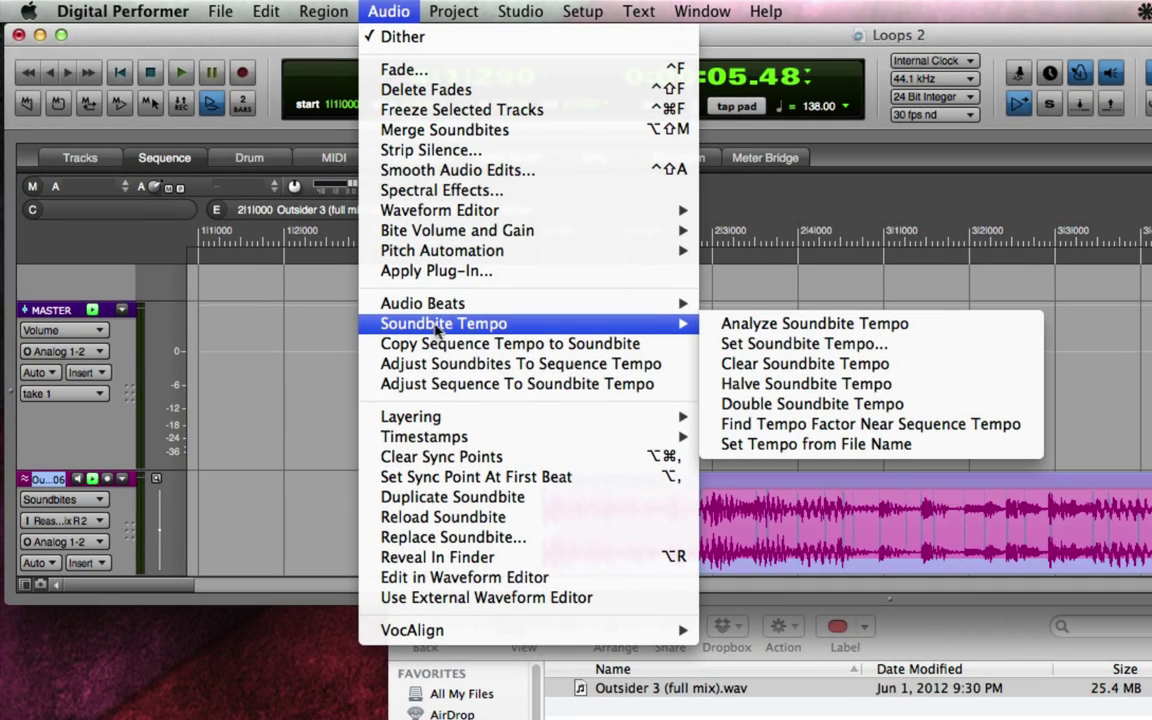
pyautogui.click(768, 347)
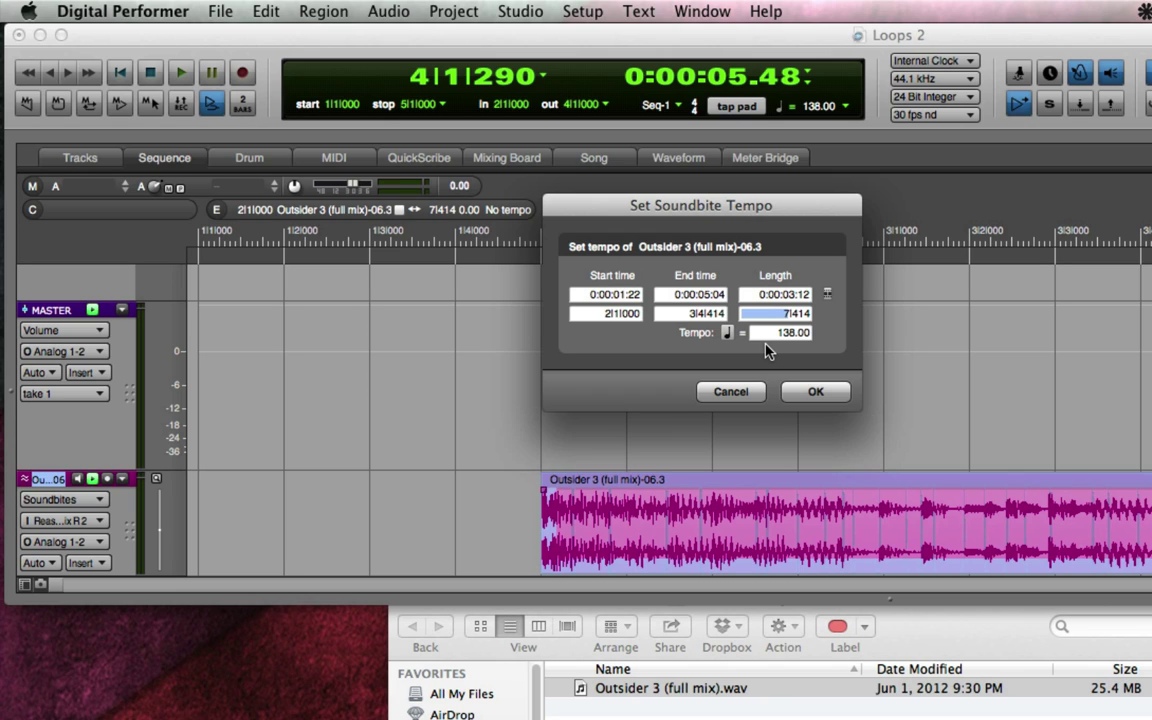
pyautogui.write('8')
pyautogui.press('Tab')
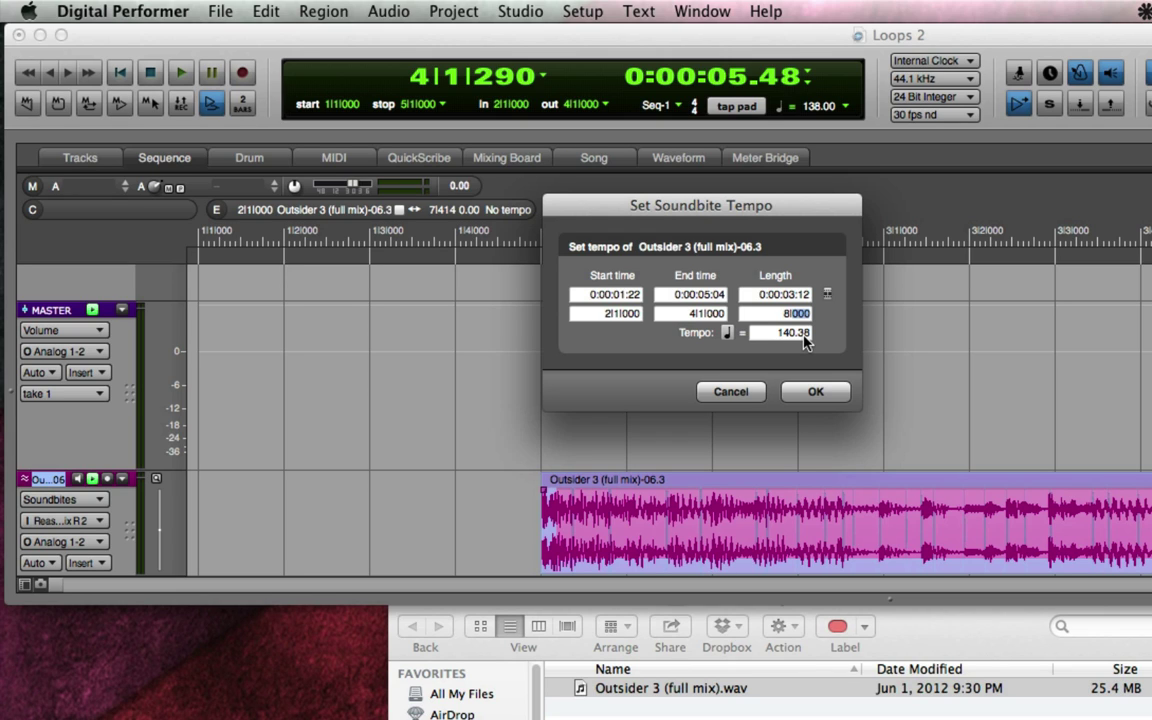
pyautogui.press('Tab')
pyautogui.write('140')
pyautogui.press('Return')
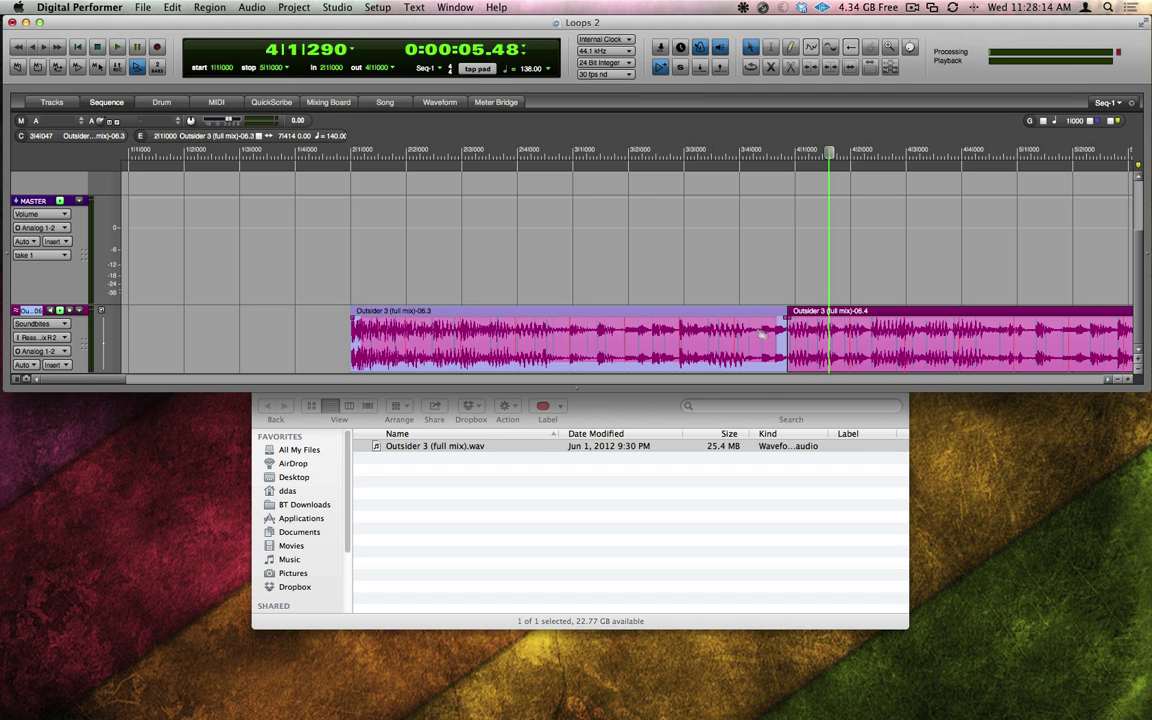
# - Heal the two pieces into one soundbite and trim its start back to 1|1|036
pyautogui.keyDown('shift'); pyautogui.click(785, 326); pyautogui.keyUp('shift')
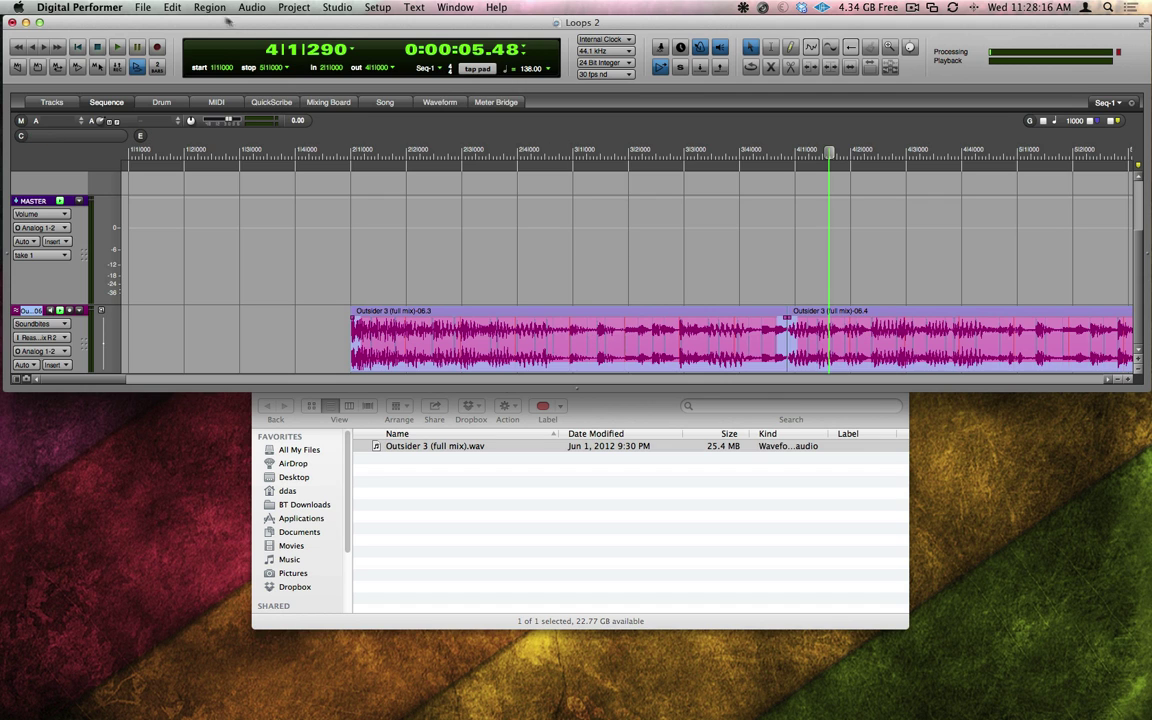
pyautogui.click(170, 9)
pyautogui.click(218, 262)
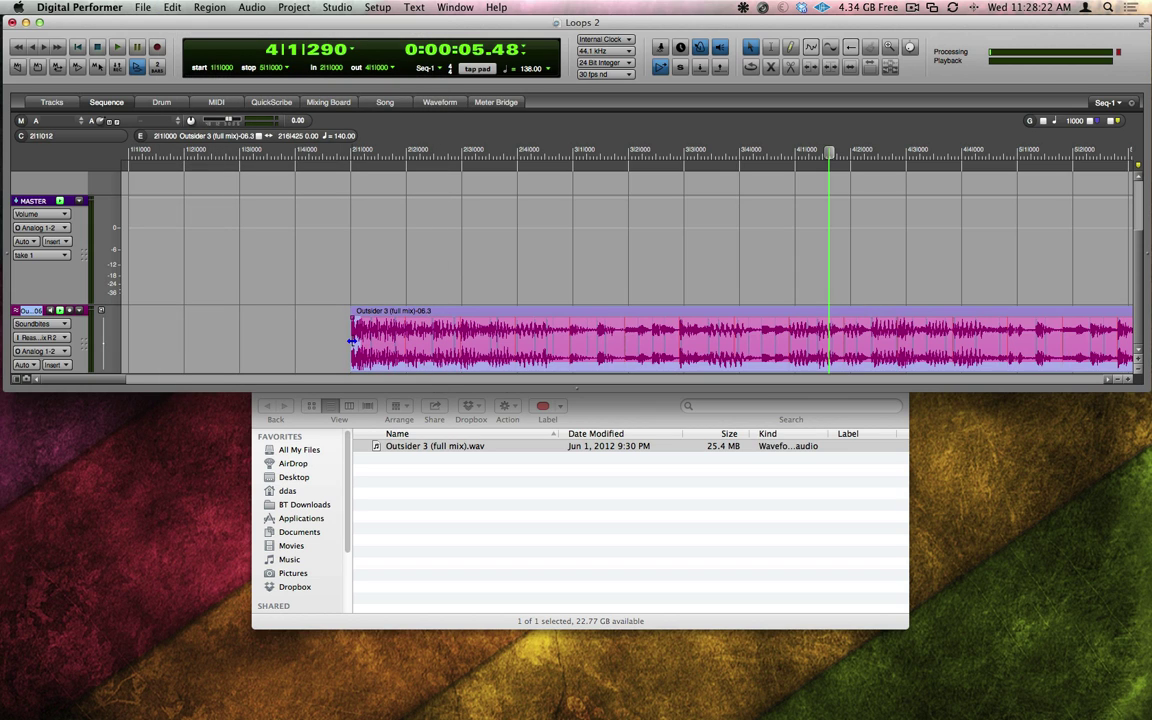
pyautogui.moveTo(352, 341); pyautogui.dragTo(94, 344)
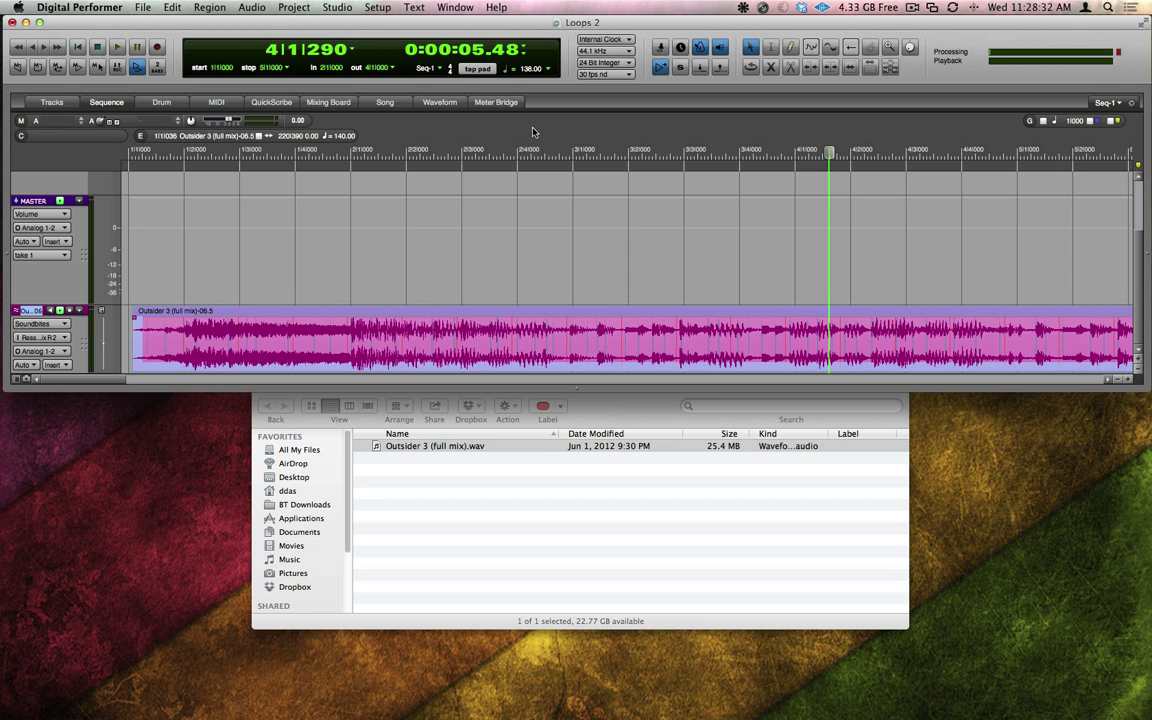
# - Set the sequence tempo to 180
pyautogui.click(526, 70)
pyautogui.write('180')
pyautogui.press('Return')
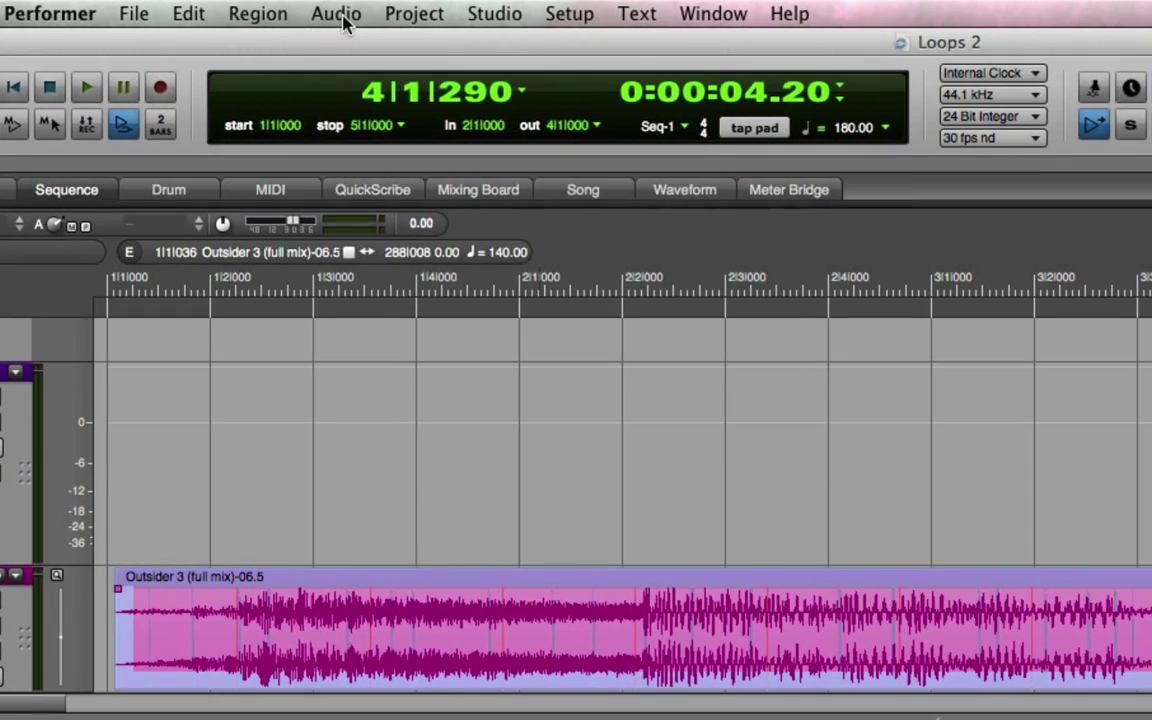
# - Stretch the soundbite to the 180 sequence tempo and play it back
pyautogui.click(318, 12)
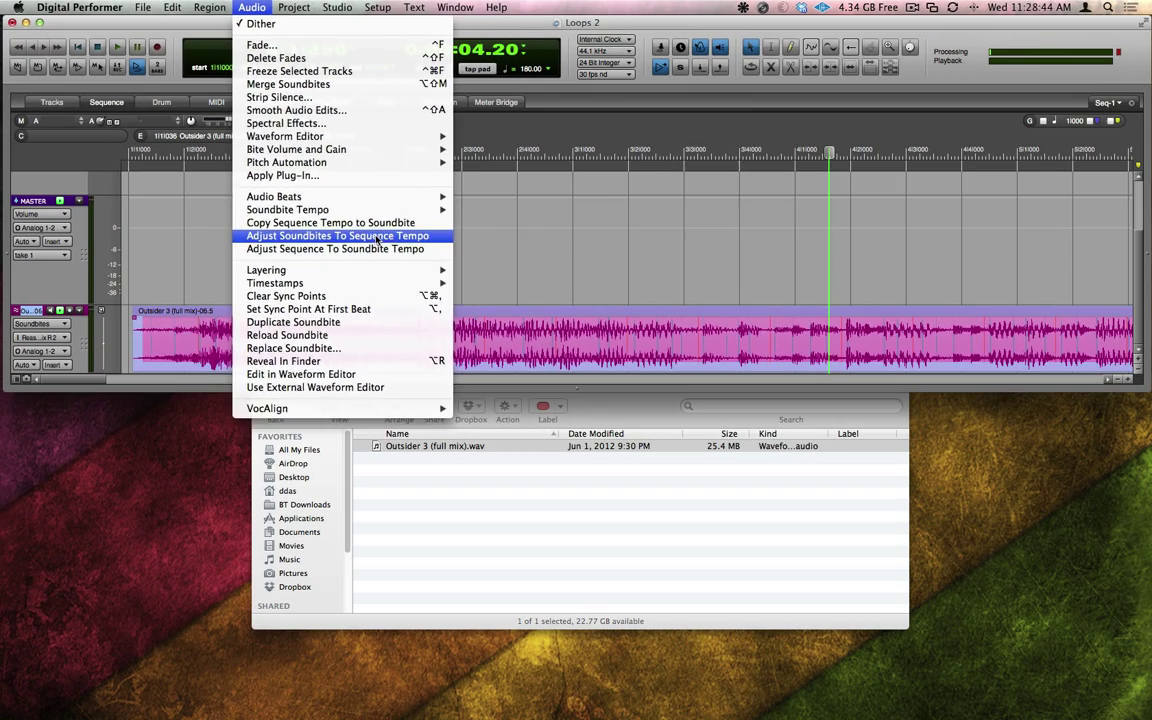
pyautogui.click(505, 372)
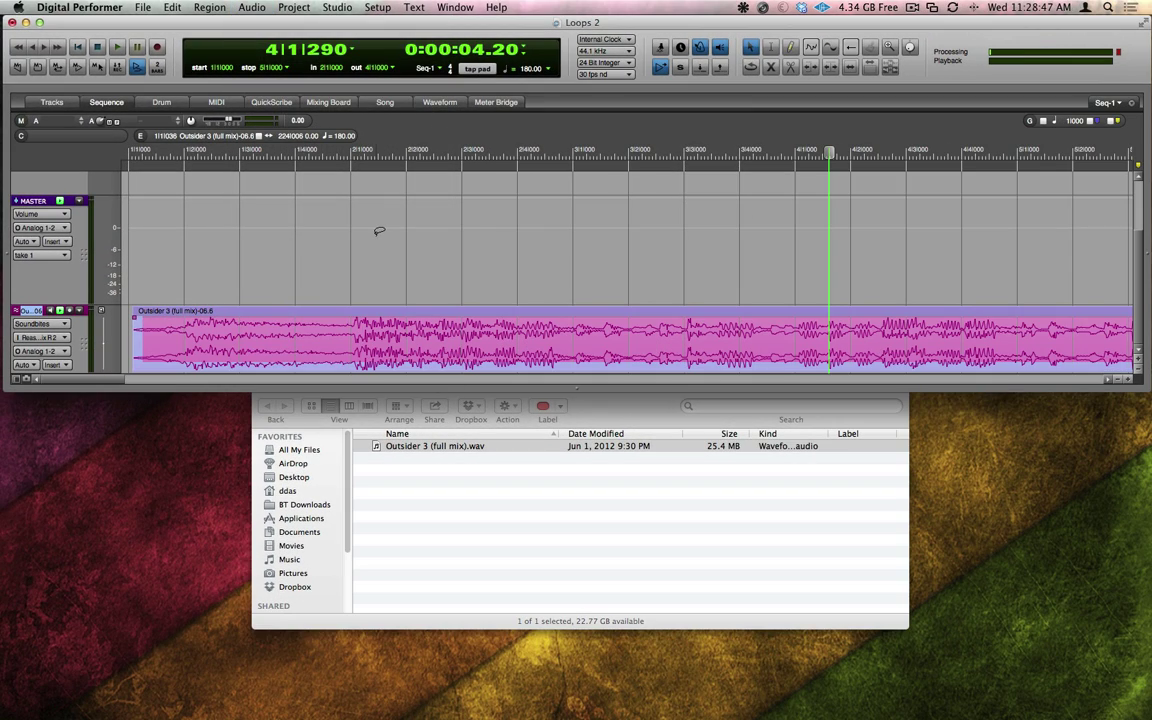
pyautogui.press('space')
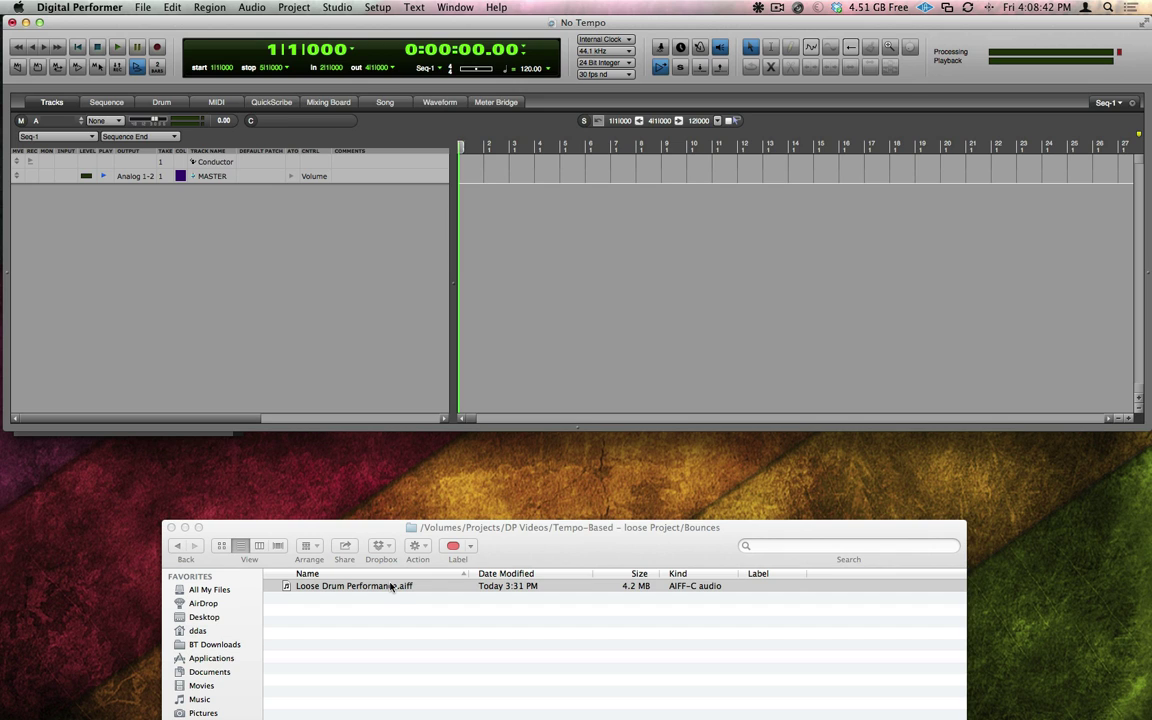
# - Drag Loose Drum Performance.aiff from the Finder into the No Tempo project's Tracks list
pyautogui.moveTo(385, 587); pyautogui.dragTo(352, 323)
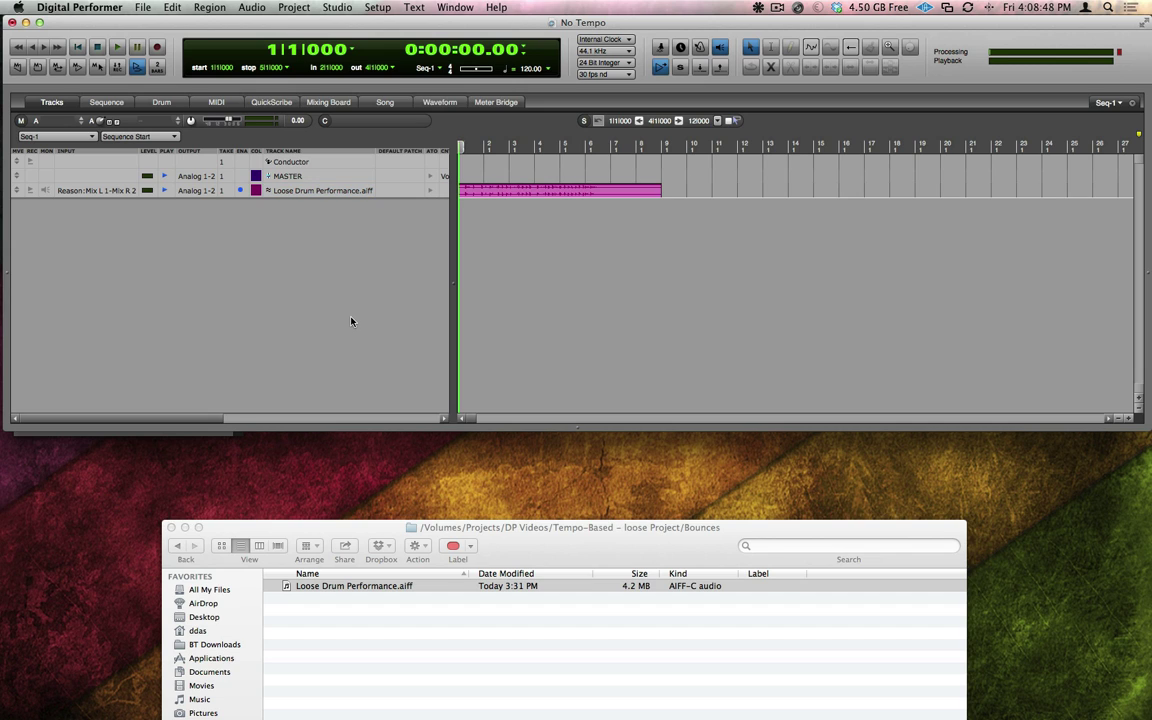
# - Play the Loose Drum Performance.aiff track at tempo 120, then stop playback
pyautogui.press('space')
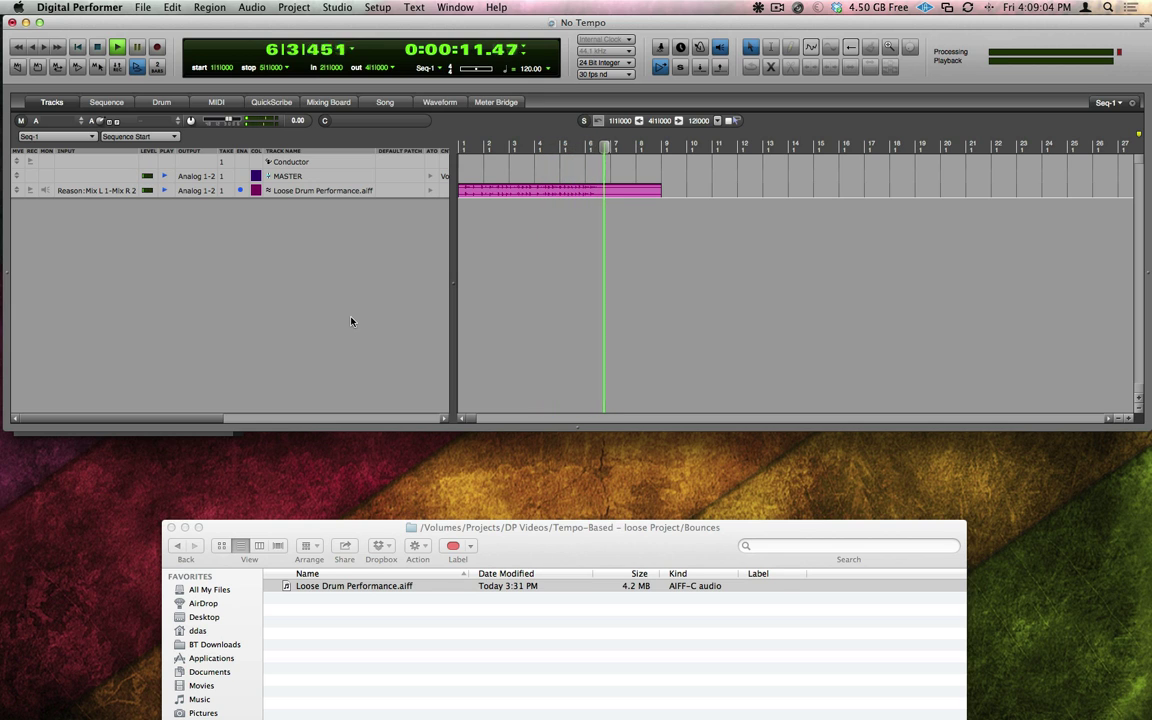
pyautogui.press('space')
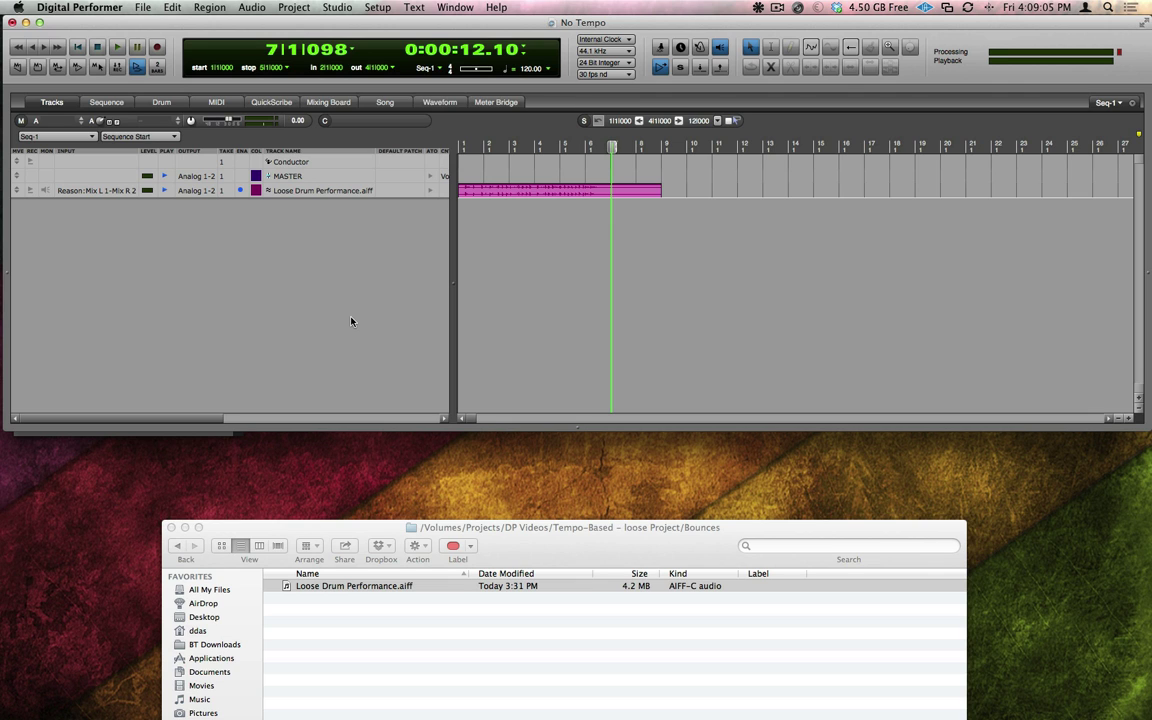
# - Open the drum track in the Sequence Editor and shift its soundbite to start at 1|3|391
pyautogui.doubleClick(470, 193)
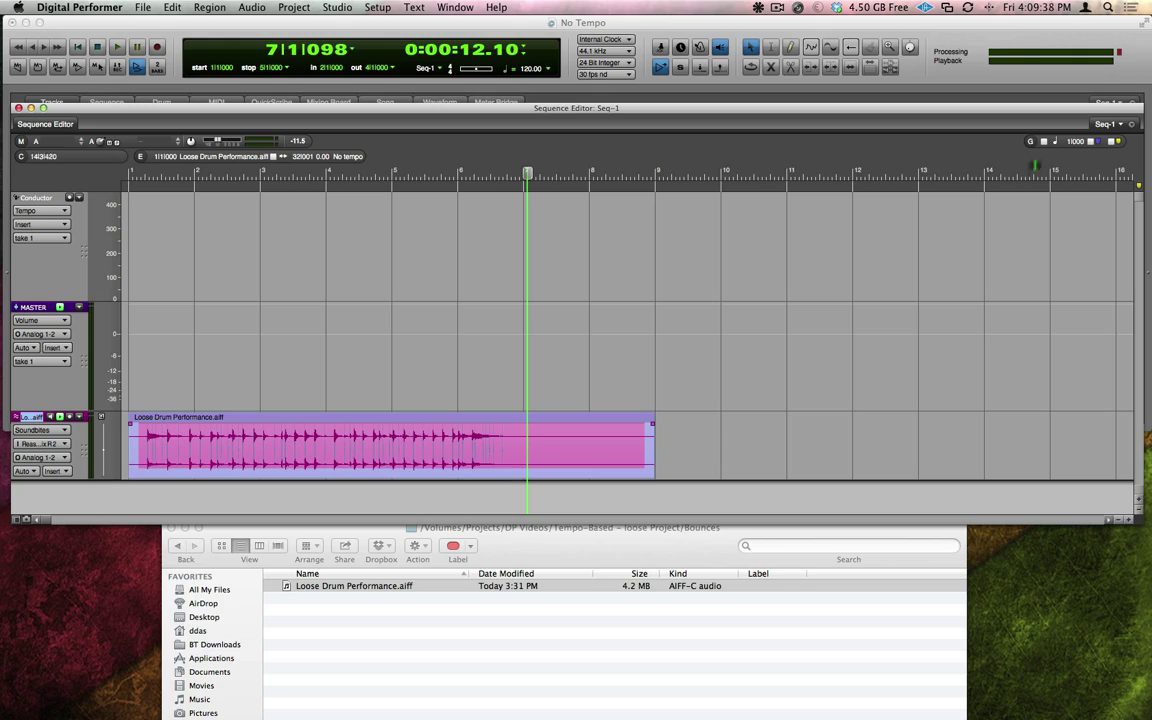
pyautogui.press('super+bracketright')
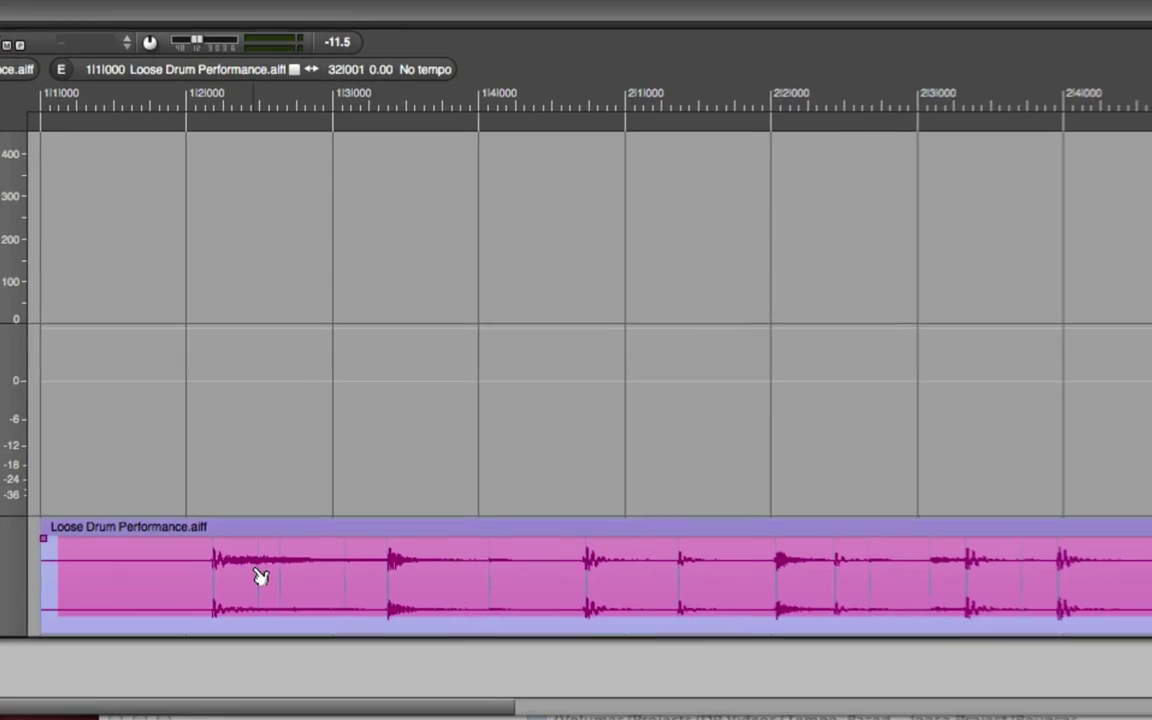
pyautogui.moveTo(258, 577); pyautogui.dragTo(645, 581)
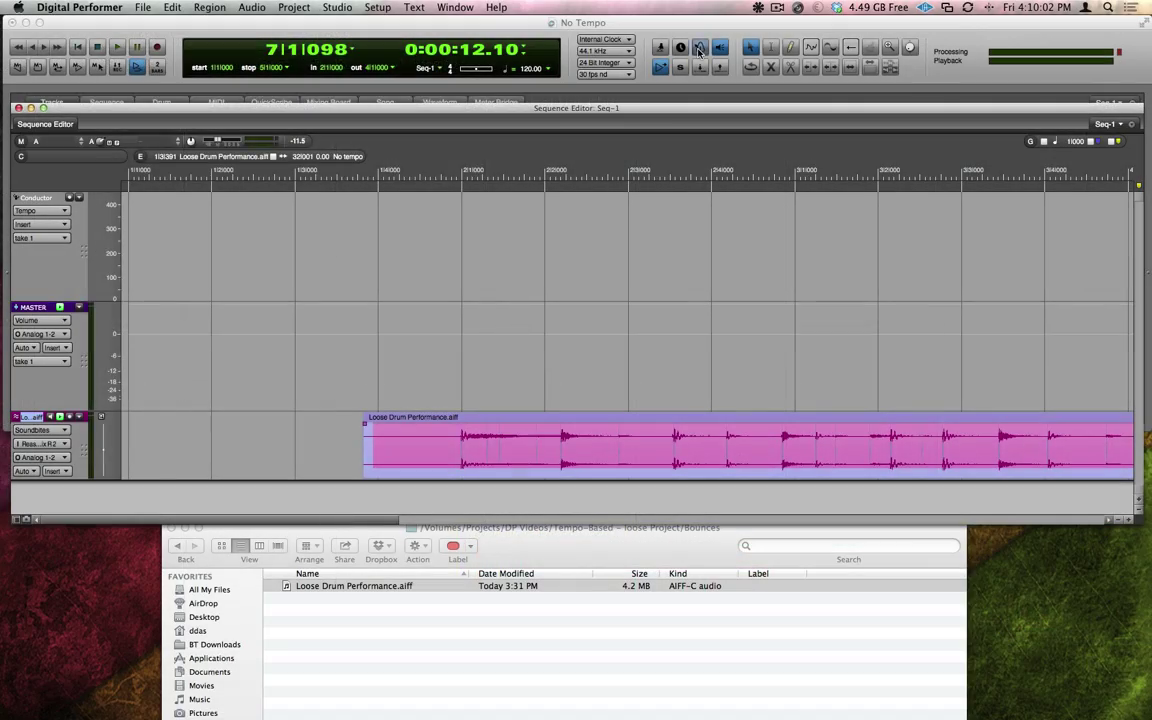
# - Review the Click preferences and make the Conductor track the tempo source
pyautogui.click(699, 48)
pyautogui.moveTo(232, 286)
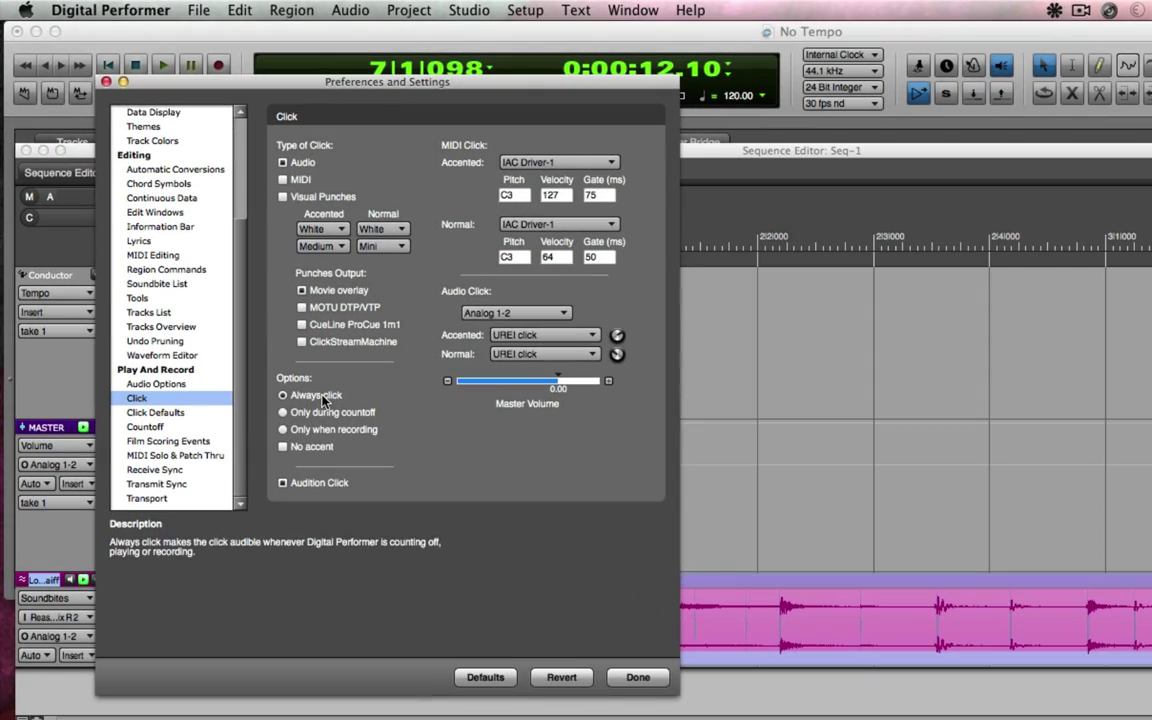
pyautogui.click(638, 677)
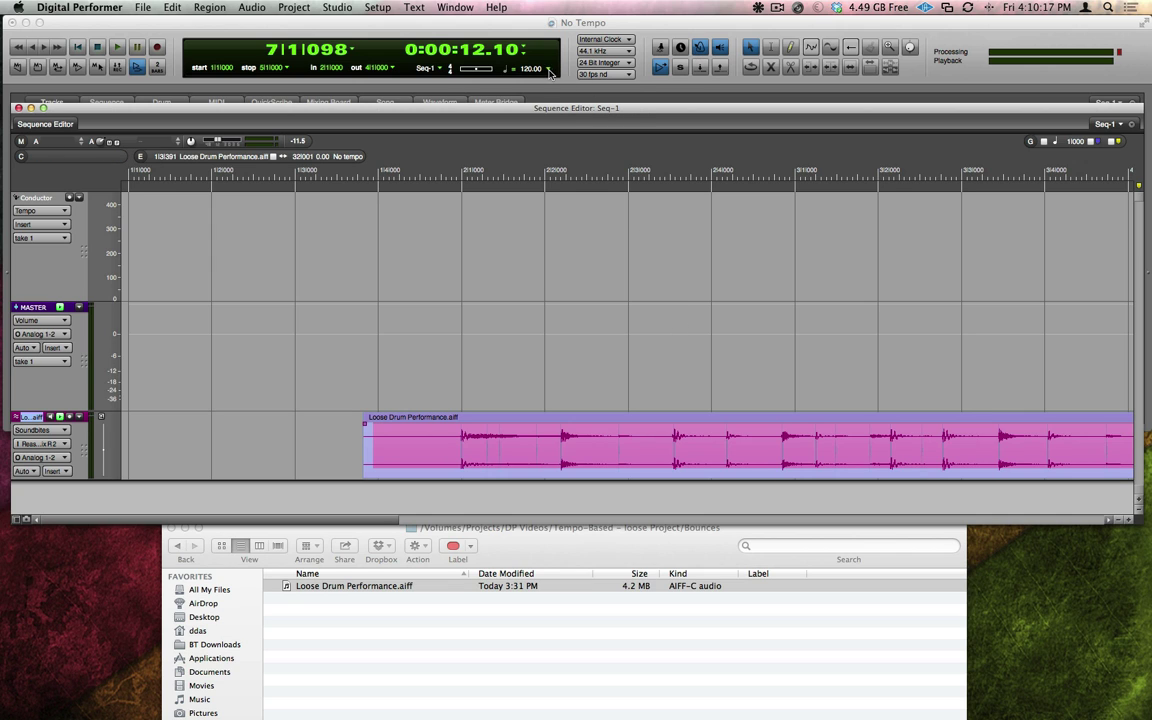
pyautogui.click(549, 71)
pyautogui.click(567, 232)
# - Open Conductor Track > Adjust Beats with the adjustment set to Measures
pyautogui.click(296, 10)
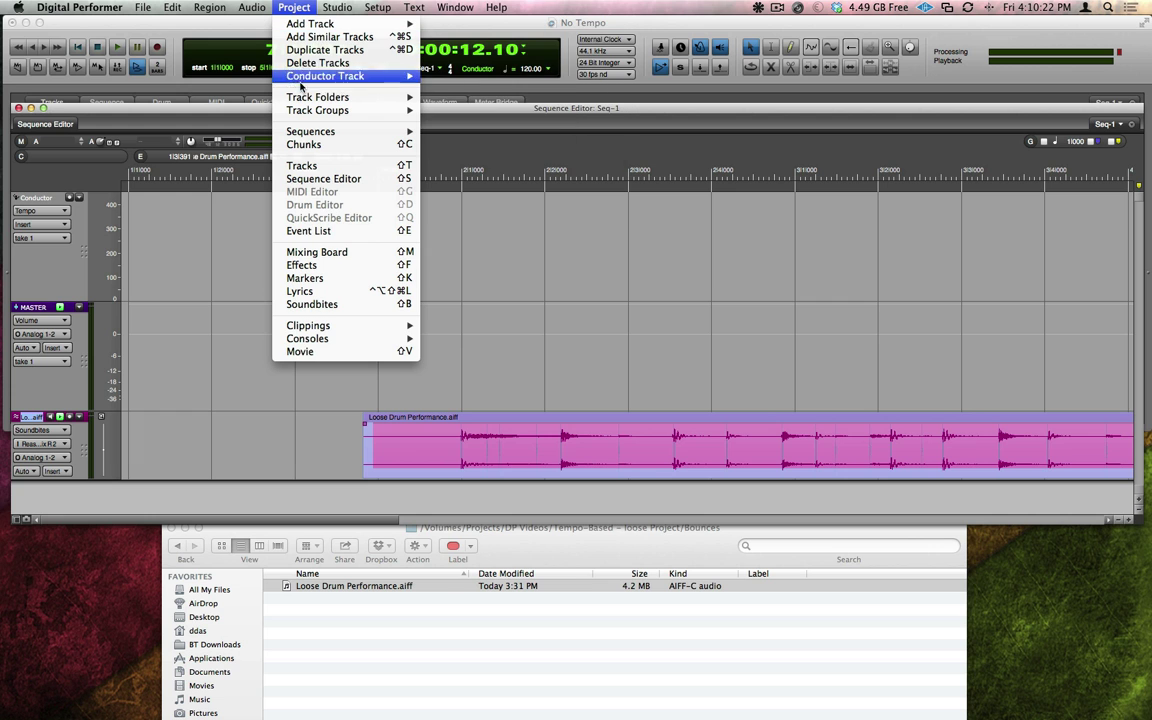
pyautogui.moveTo(274, 76)
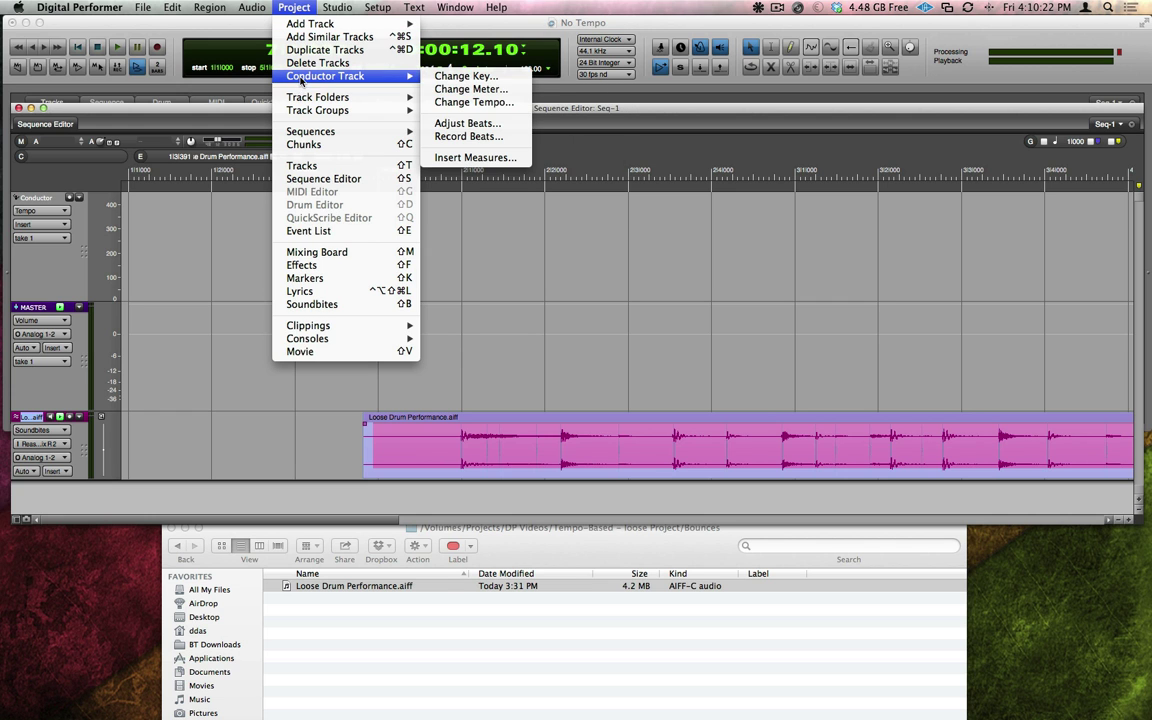
pyautogui.click(462, 123)
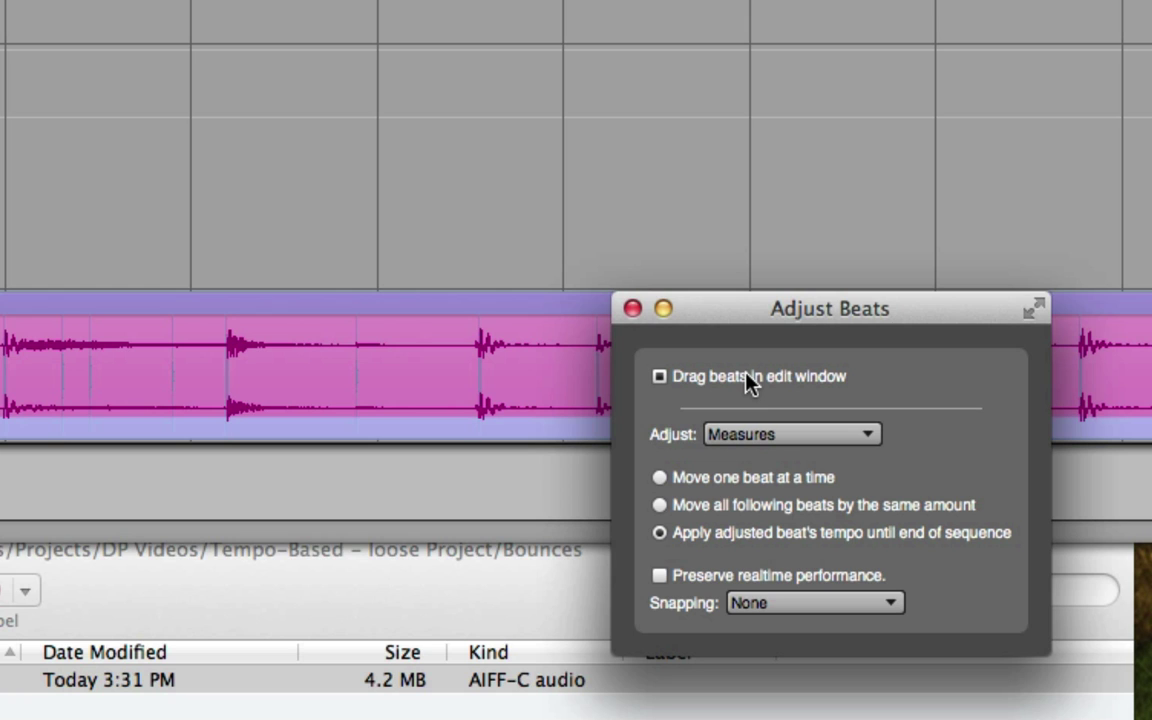
pyautogui.click(752, 432)
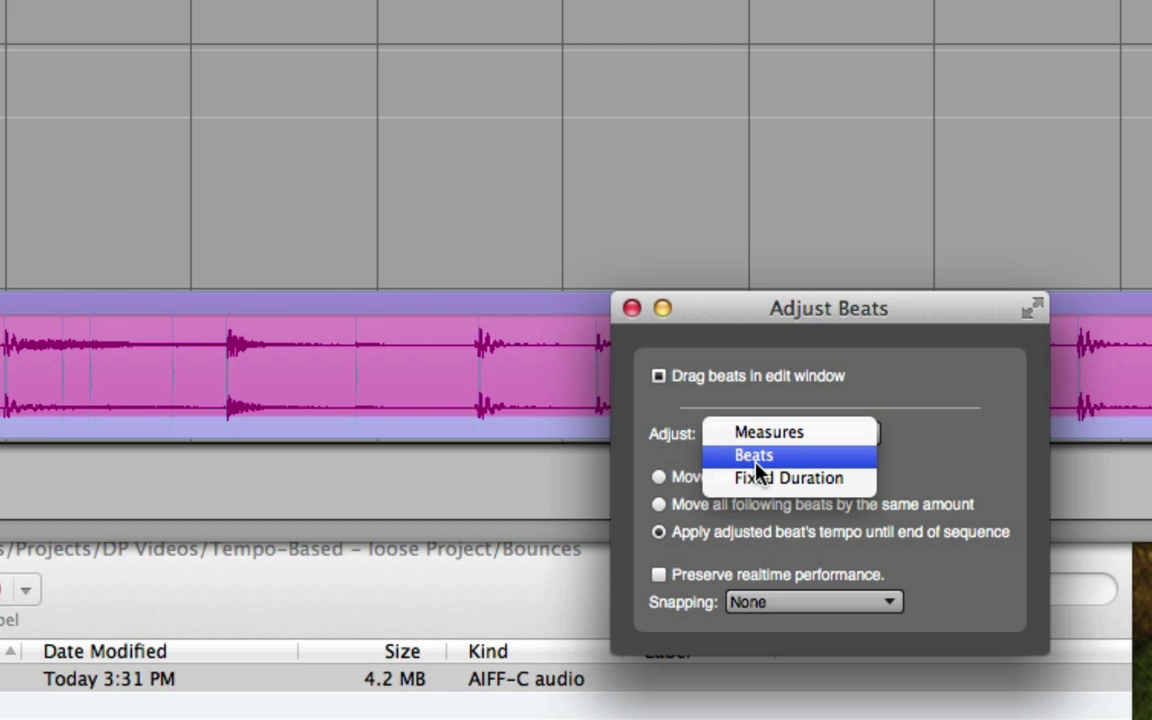
pyautogui.click(661, 437)
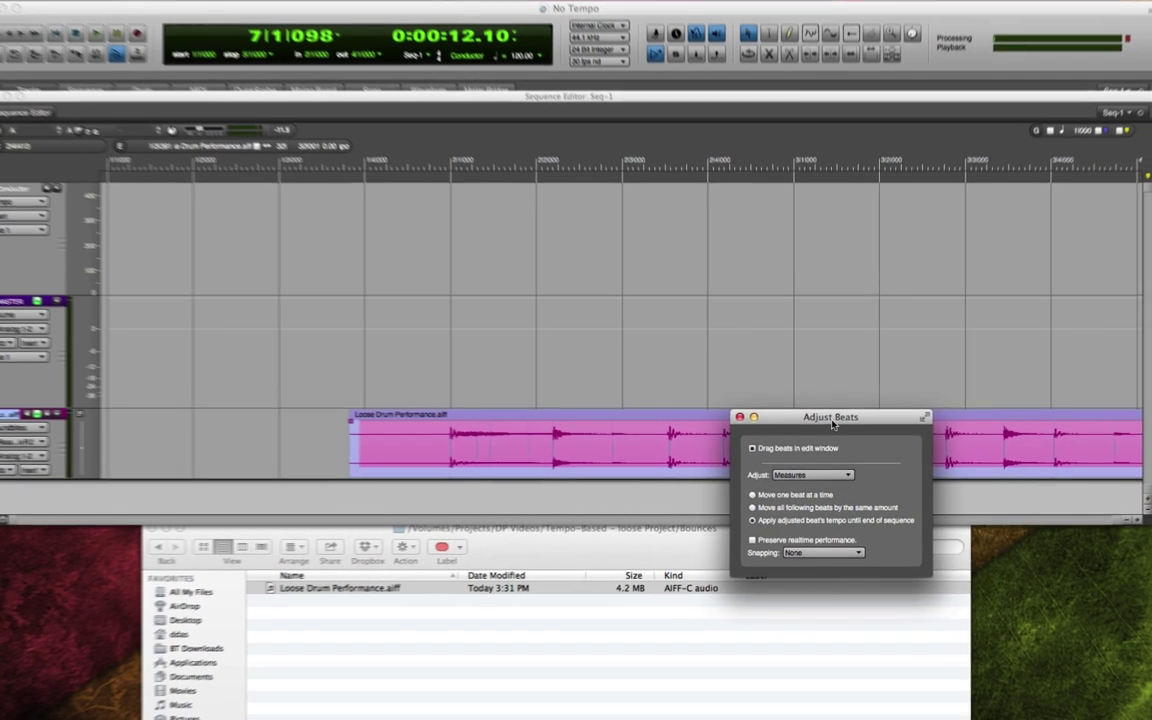
# - Align the bar 3 downbeat with its drum hit, giving tempos 189.97 and 183.55
pyautogui.moveTo(842, 395); pyautogui.dragTo(1056, 561)
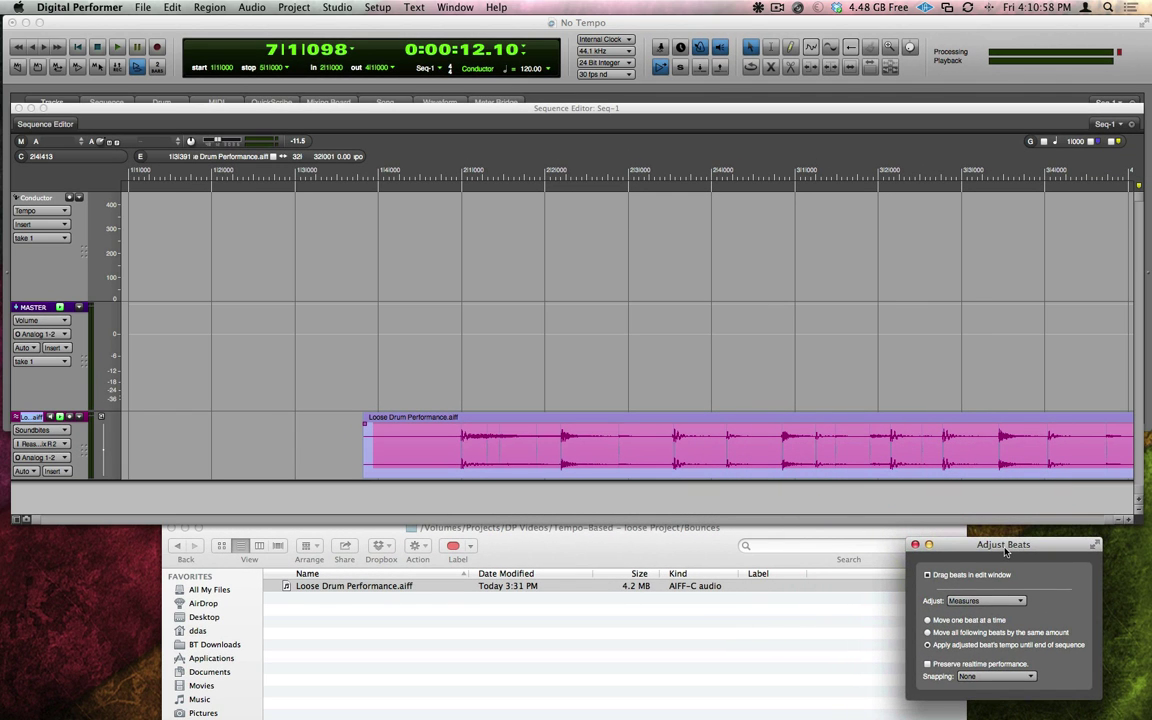
pyautogui.click(682, 348)
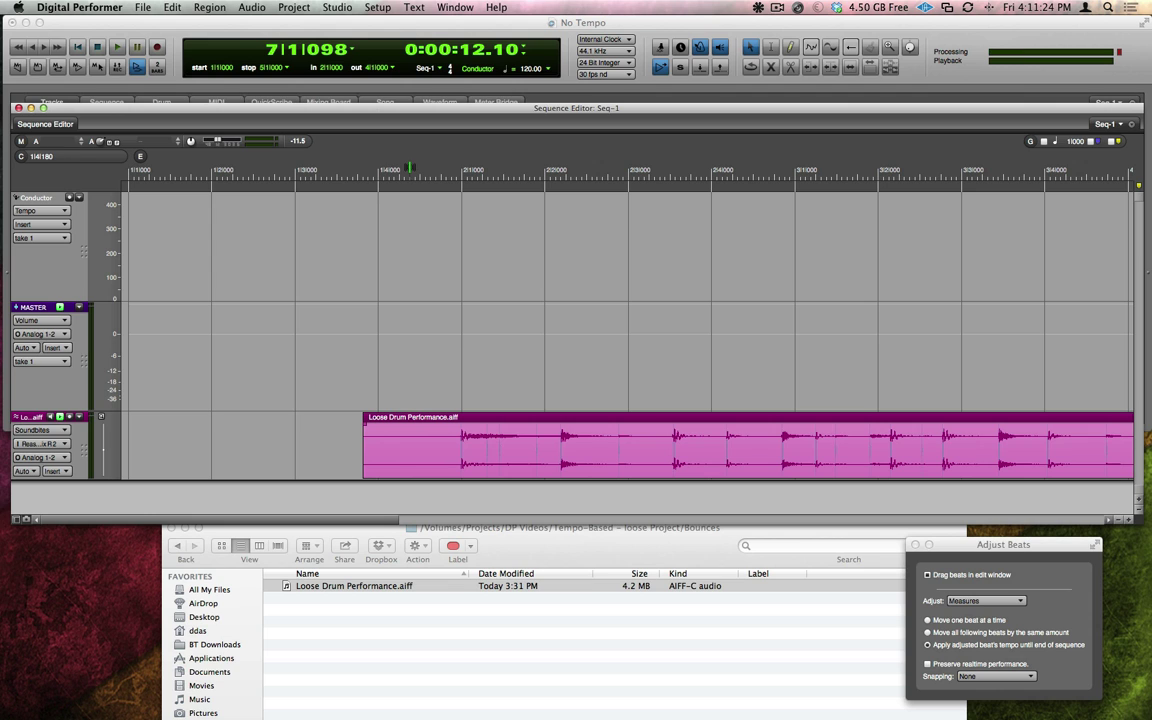
pyautogui.press('space')
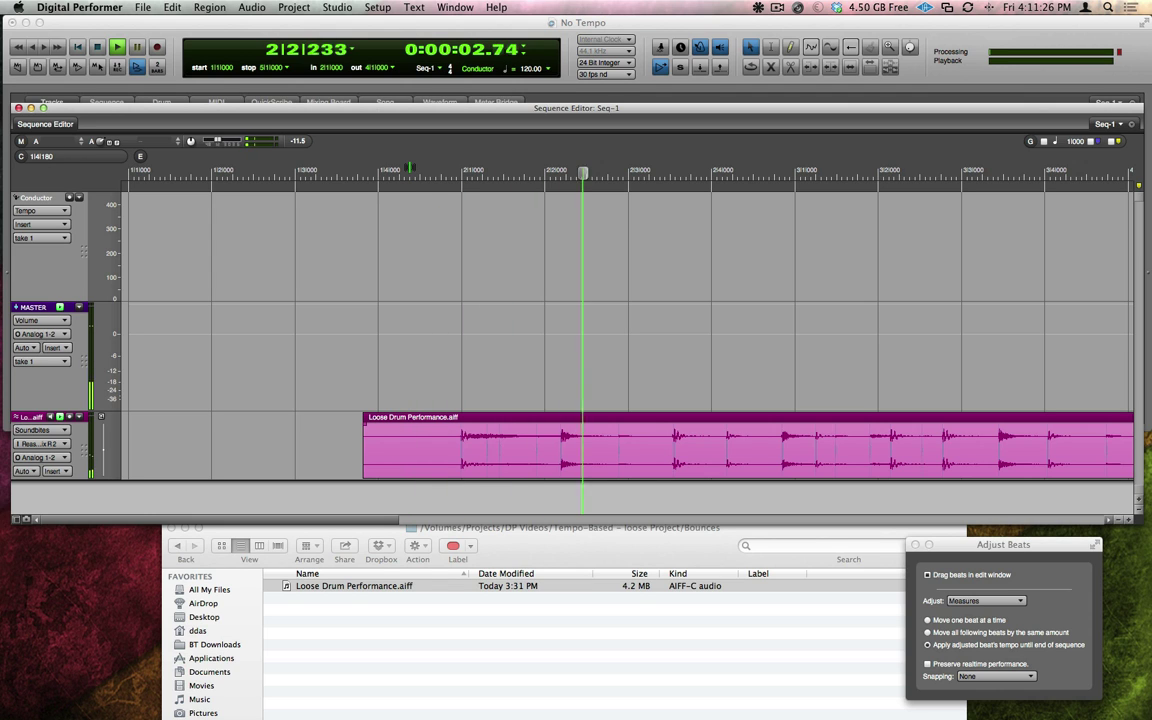
pyautogui.press('space')
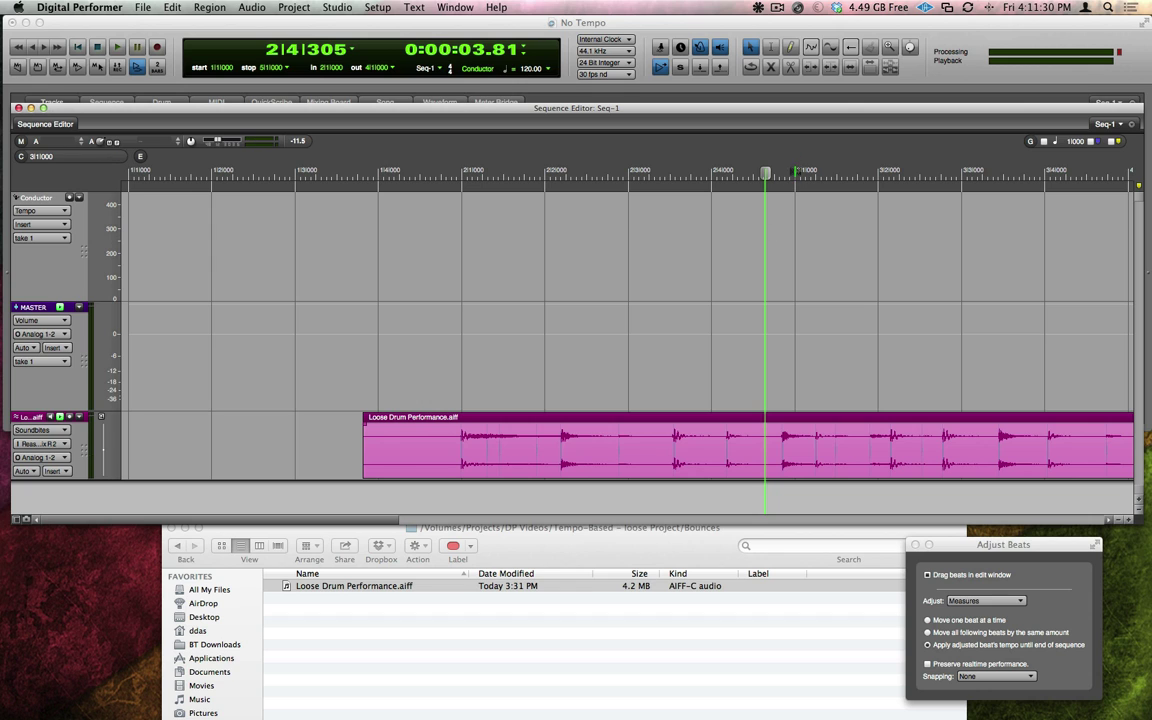
pyautogui.moveTo(795, 171); pyautogui.dragTo(672, 171)
pyautogui.click(408, 168)
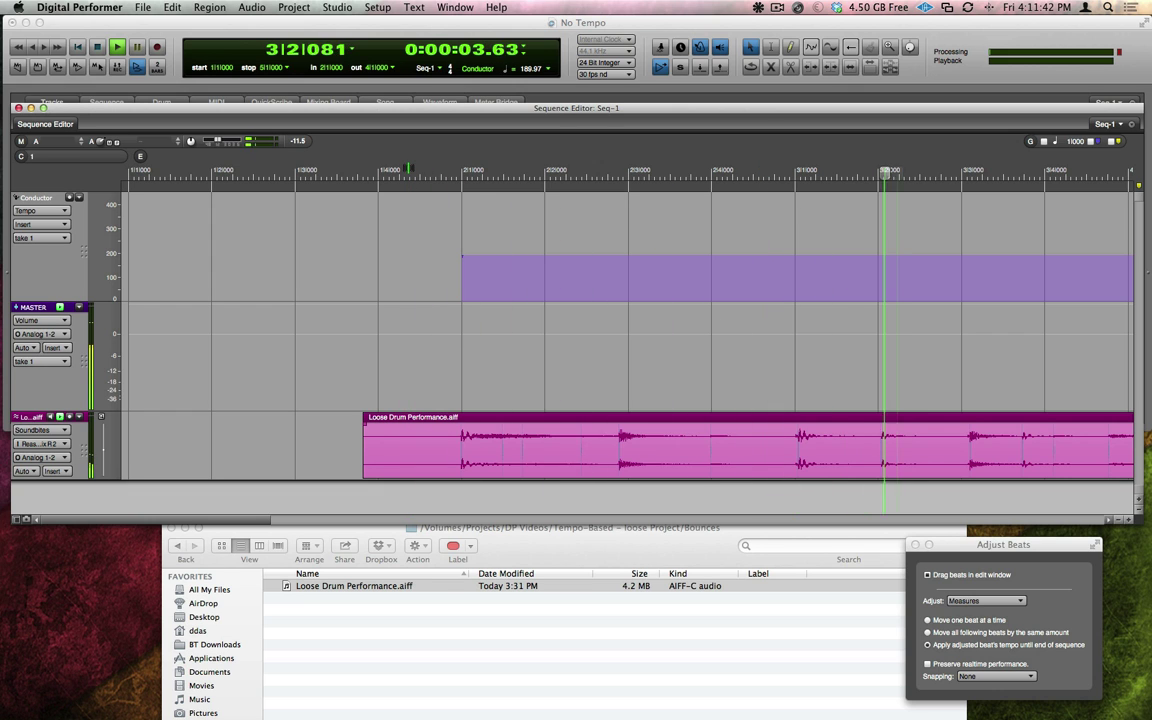
pyautogui.press('space')
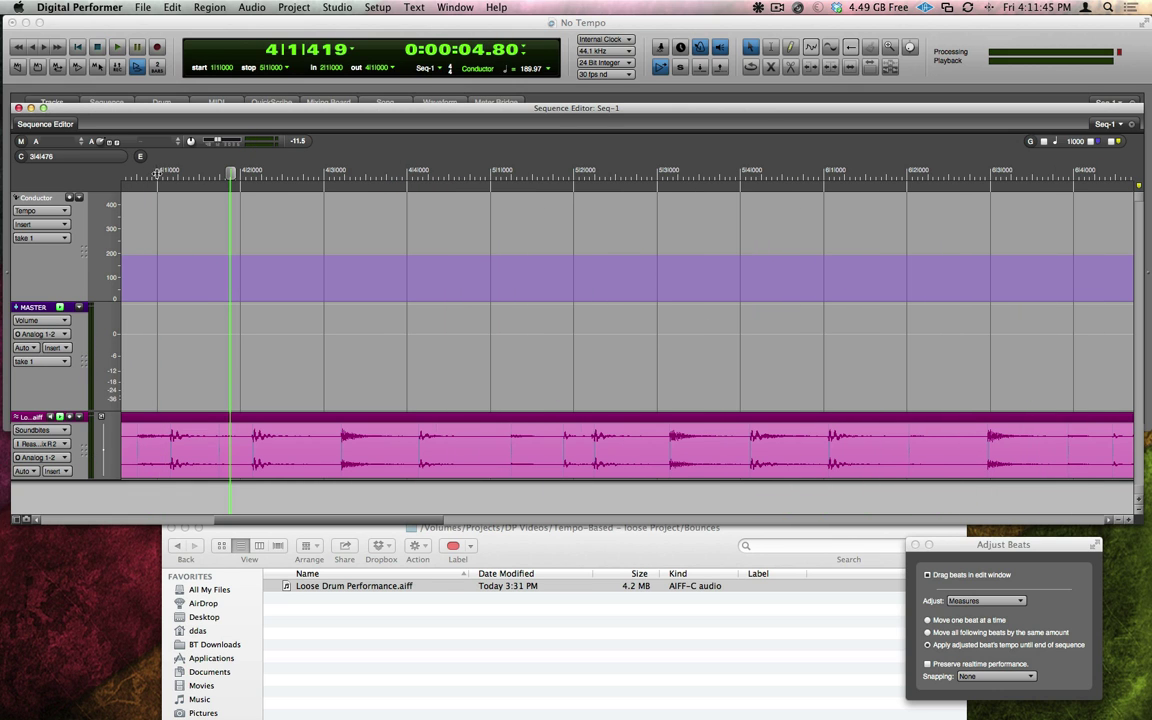
# - Zoom out and line up the bar 6 downbeat with its drum hit (201.82 at bar 5)
pyautogui.click(169, 172)
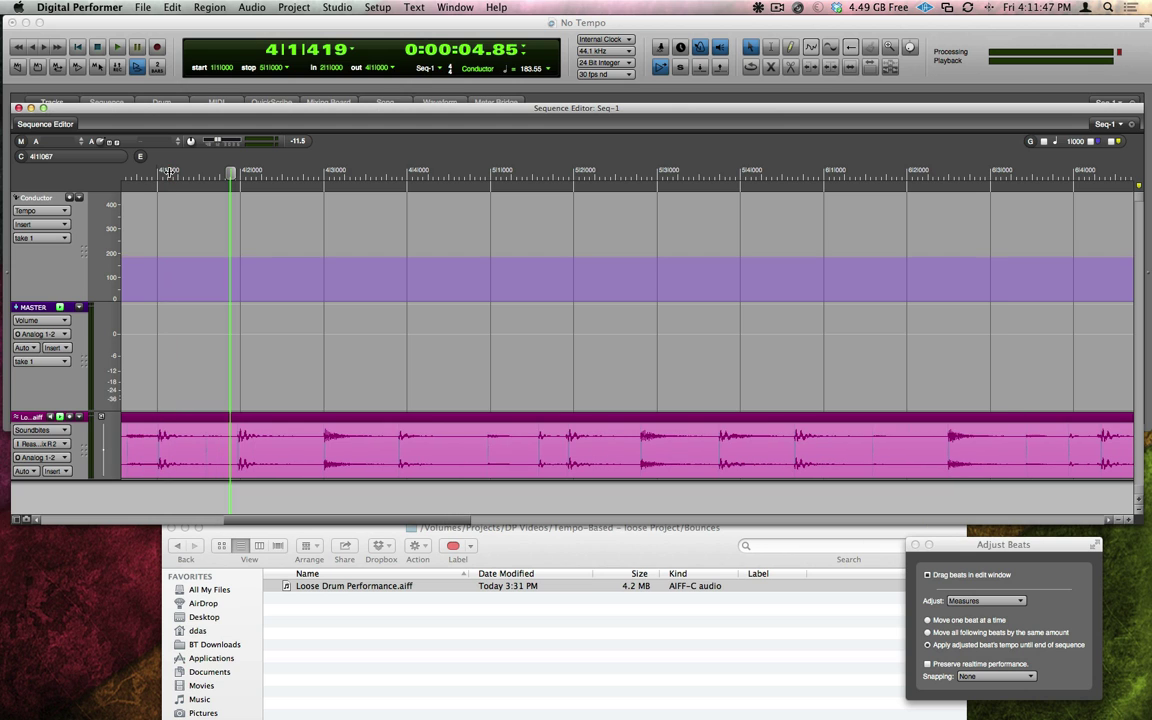
pyautogui.press('super+bracketleft')
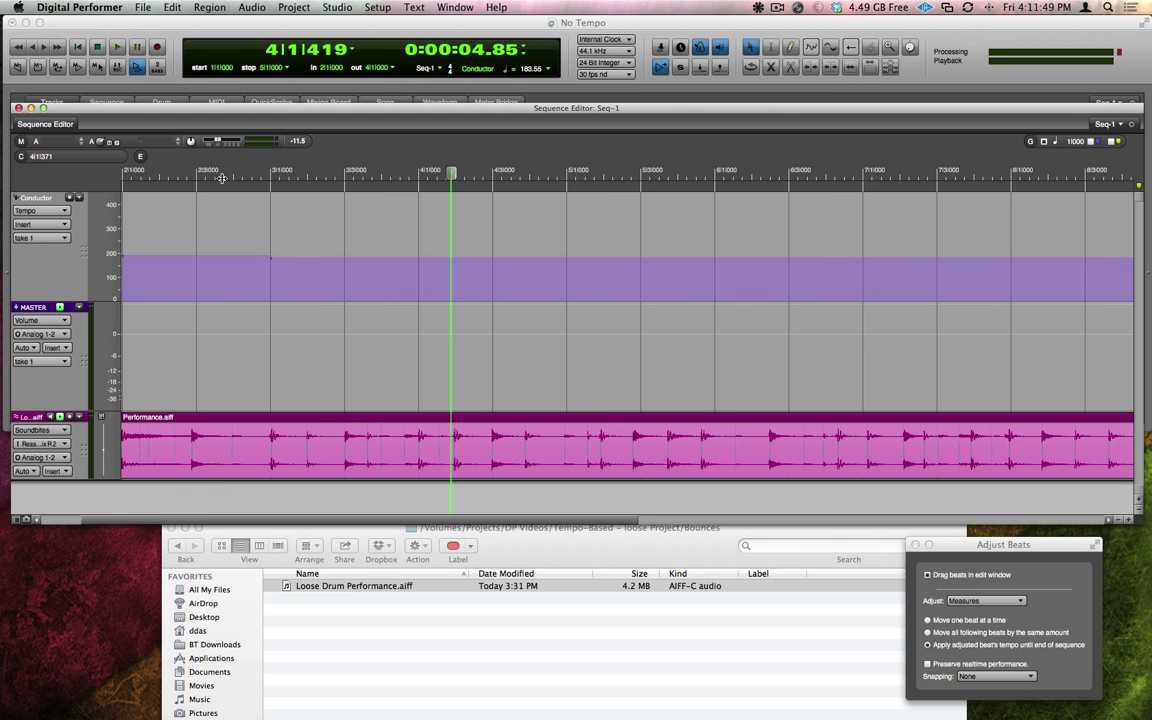
pyautogui.press('Return')
pyautogui.press('space')
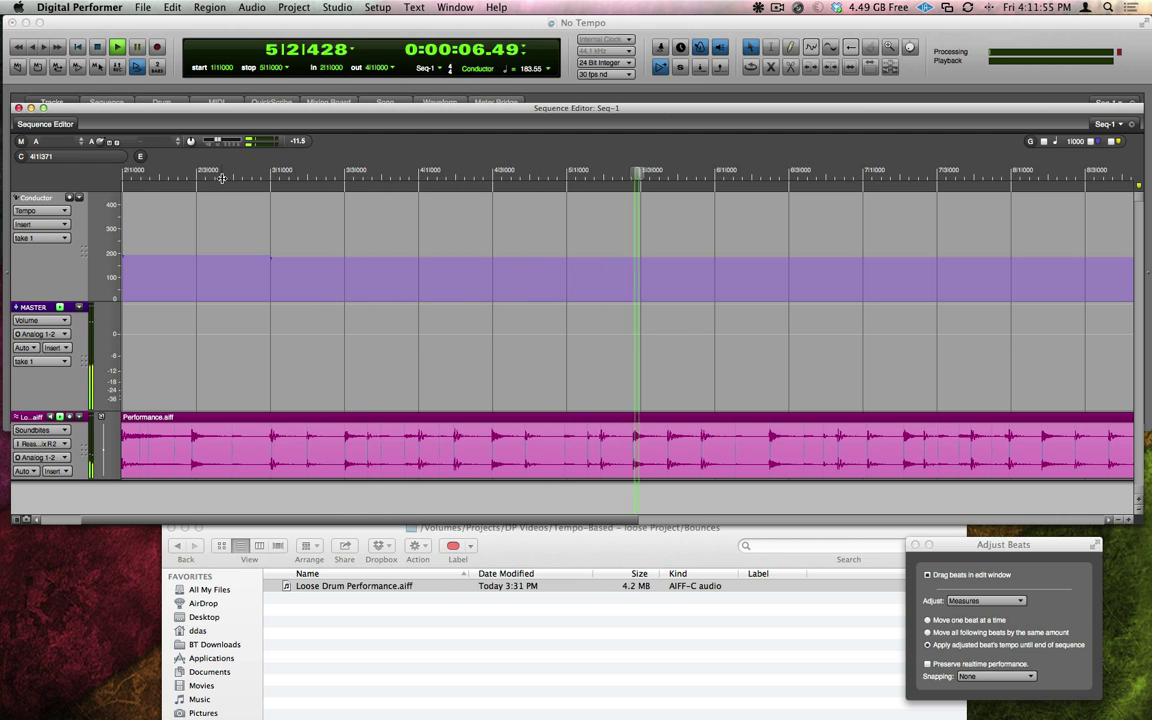
pyautogui.press('space')
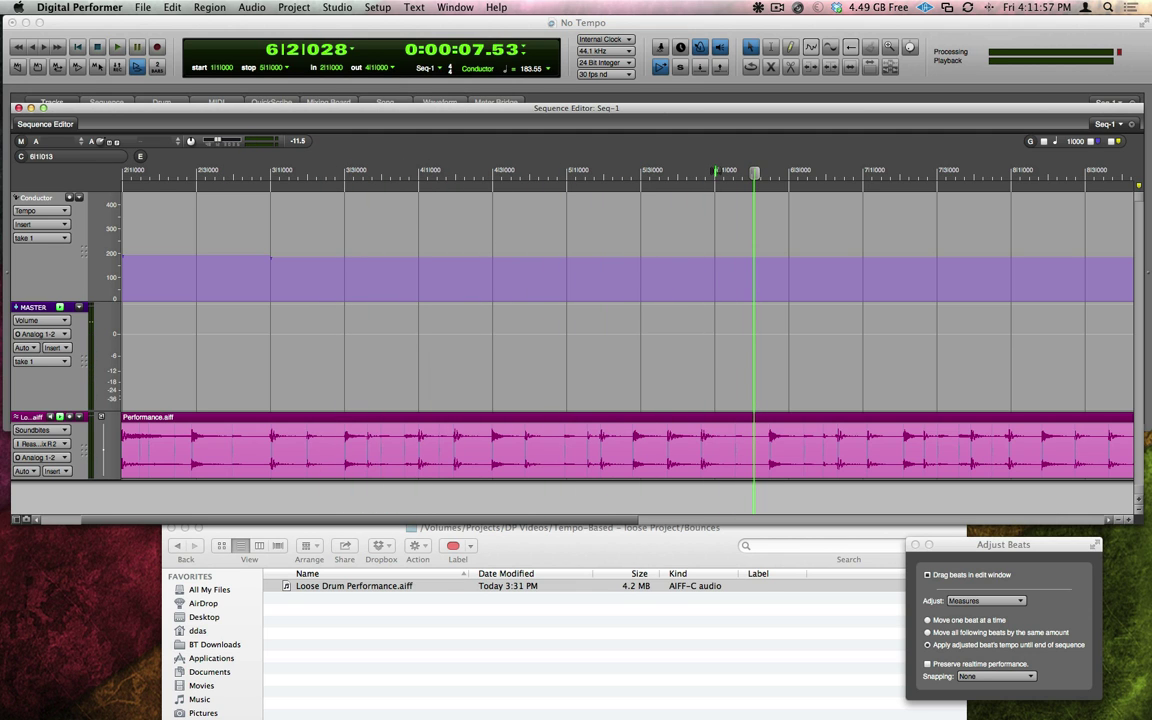
pyautogui.moveTo(714, 175); pyautogui.dragTo(701, 175)
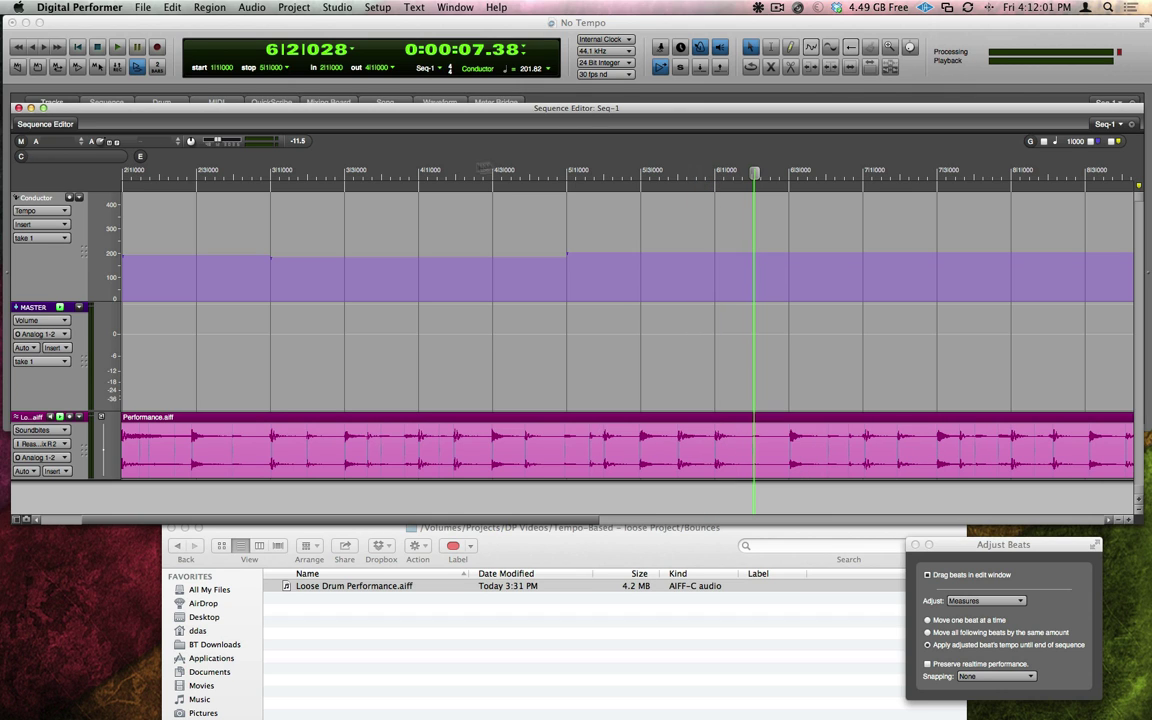
pyautogui.click(297, 167)
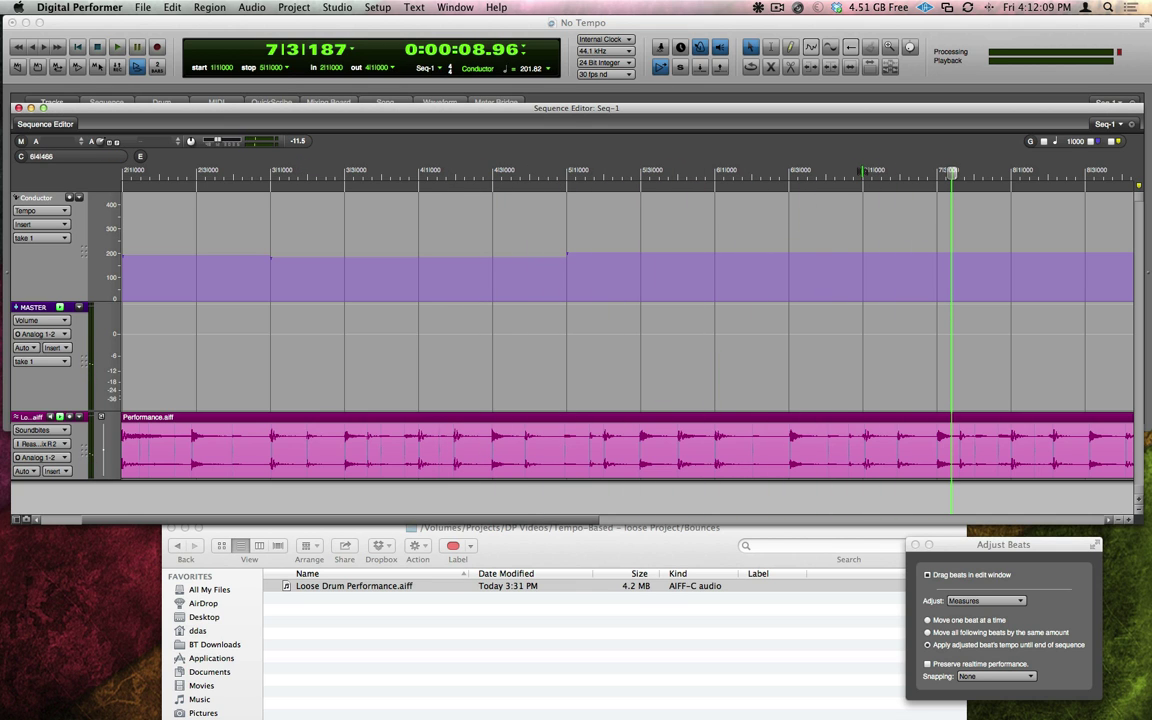
# - Line up the bar 7, 8 and 9 downbeats with their hits (199.56, 203.86, 197.07)
pyautogui.moveTo(864, 176); pyautogui.dragTo(865, 176)
pyautogui.press('space')
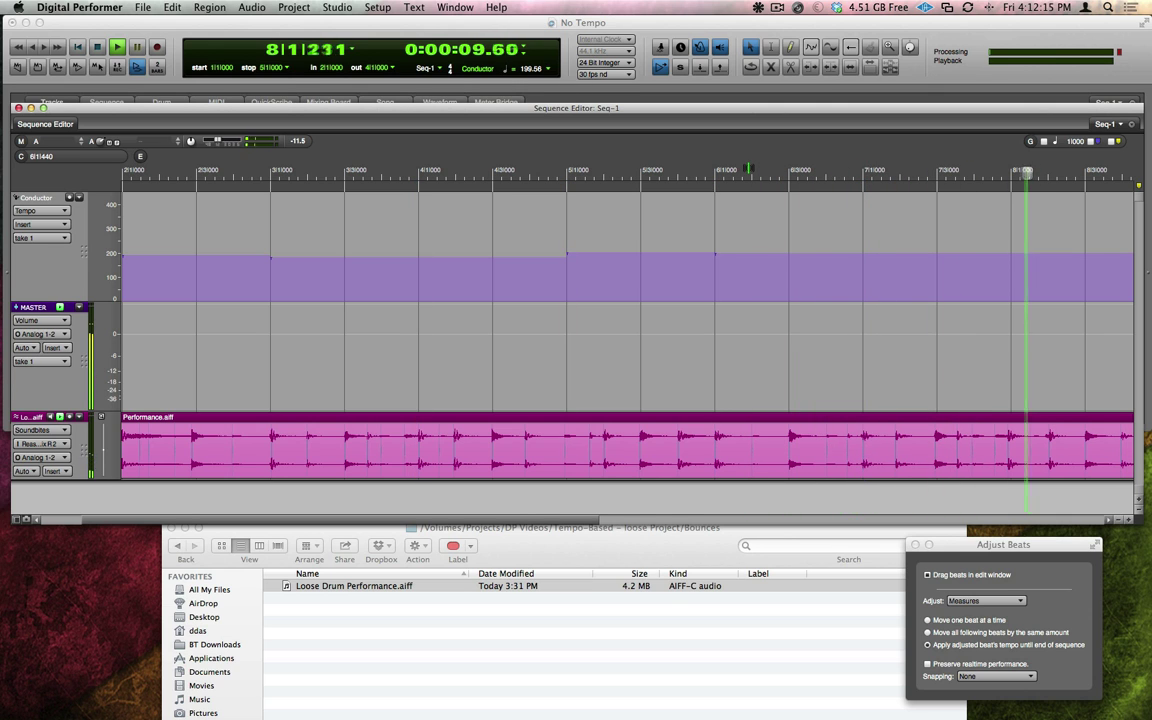
pyautogui.moveTo(1011, 174); pyautogui.dragTo(1008, 174)
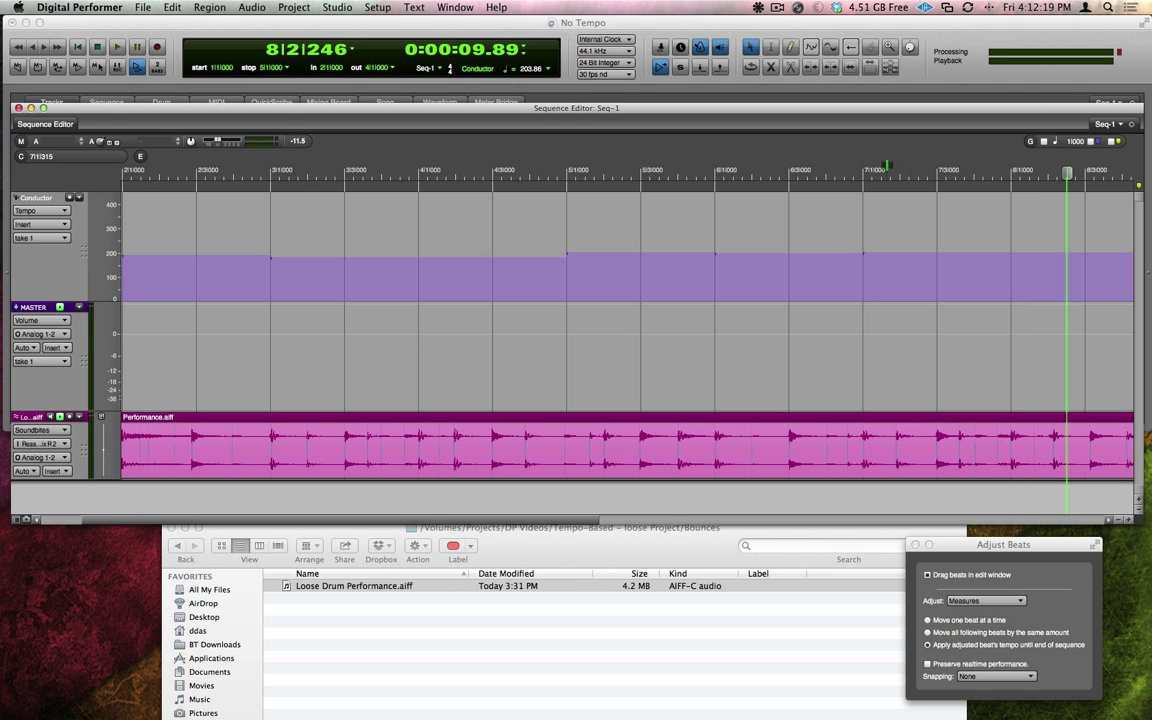
pyautogui.press('space')
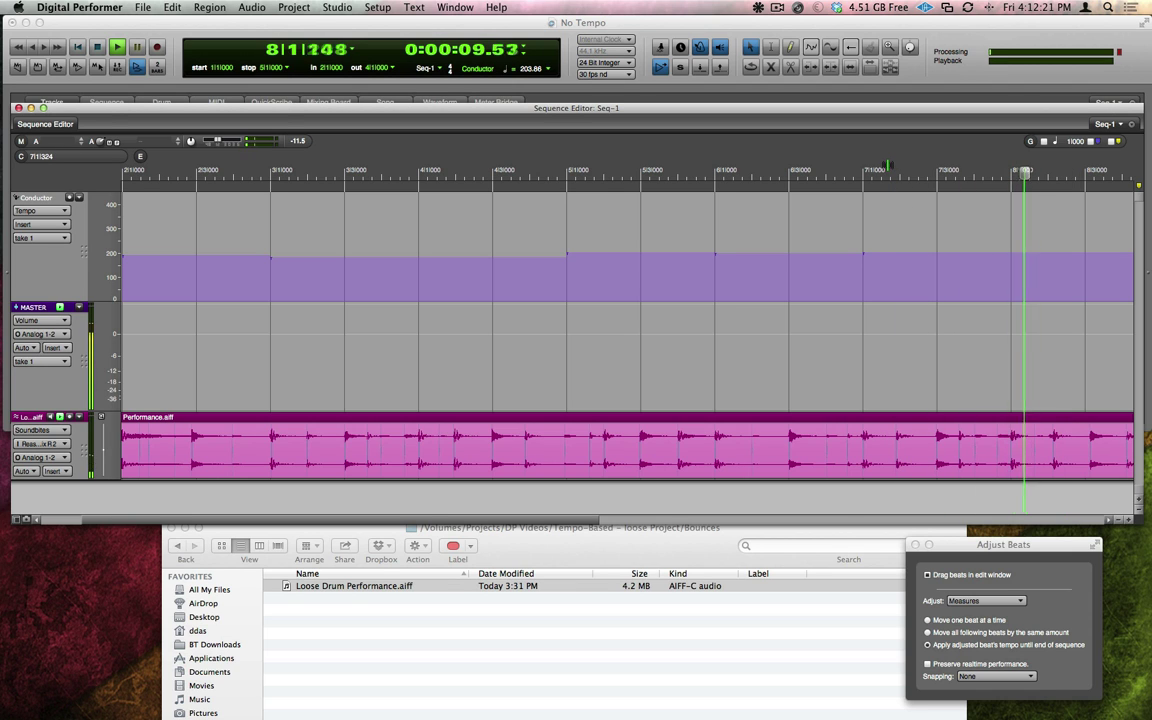
pyautogui.press('space')
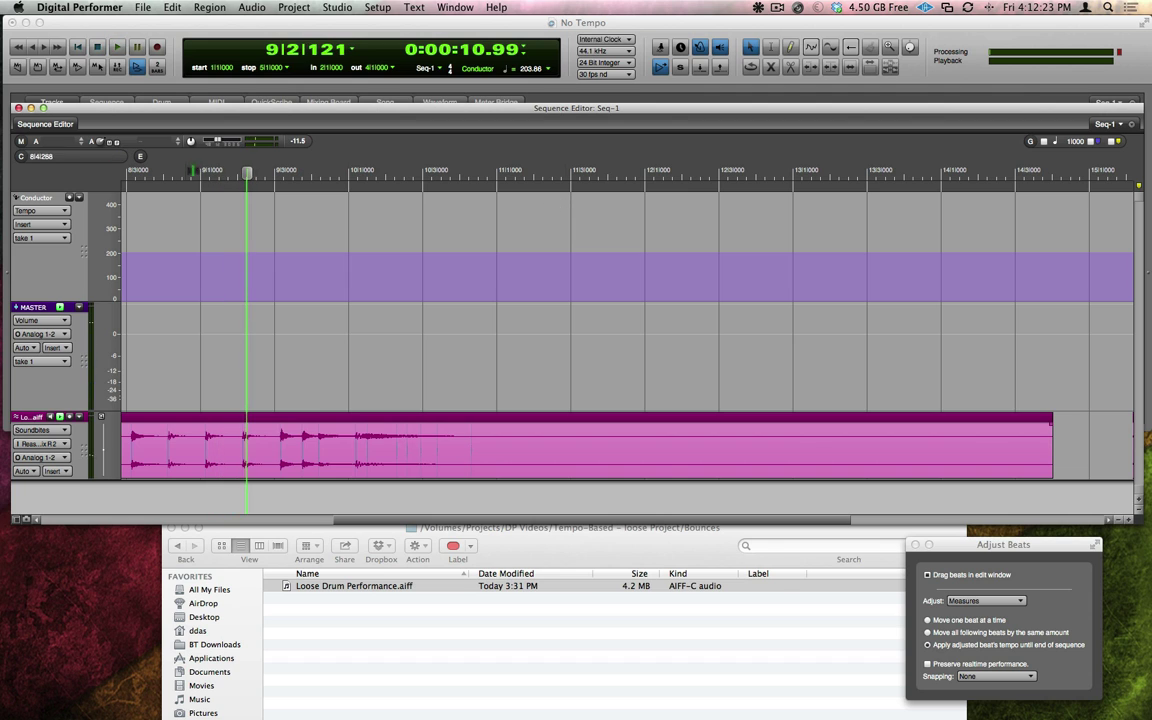
pyautogui.moveTo(201, 174); pyautogui.dragTo(205, 174)
pyautogui.press('space')
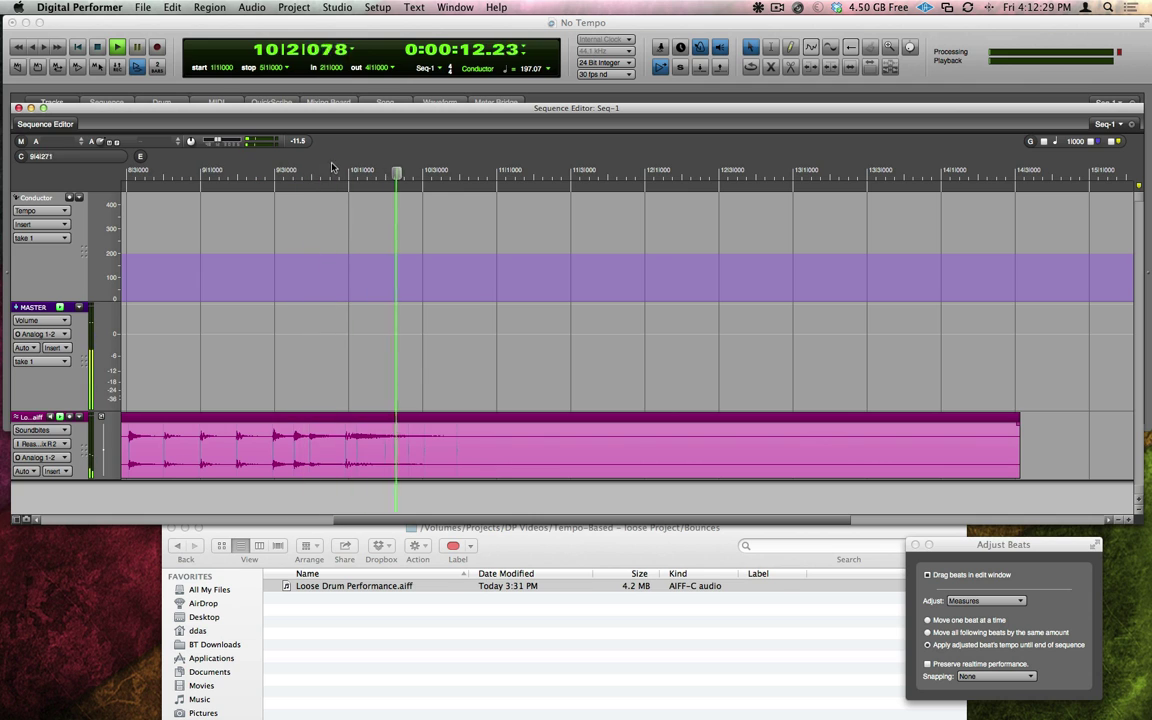
# - Align the bar 10 downbeat (201.31 at bar 9) and play the mapped performance from bar 2
pyautogui.press('space')
pyautogui.moveTo(347, 174); pyautogui.dragTo(345, 174)
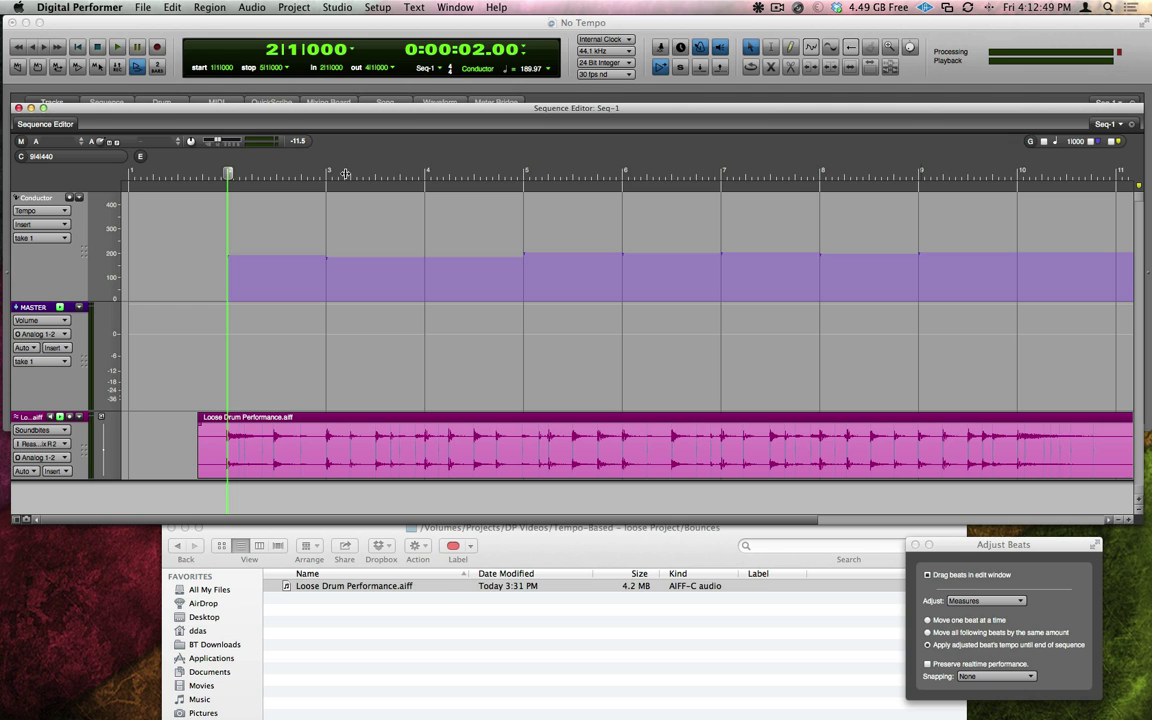
pyautogui.press('space')
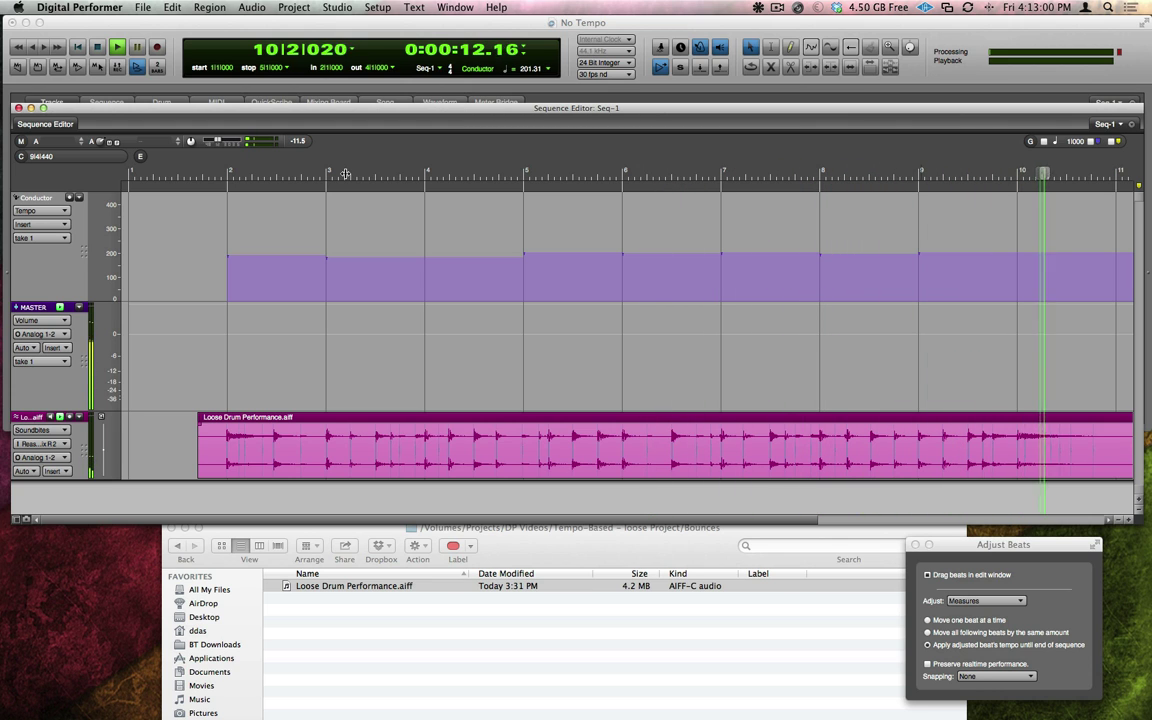
pyautogui.press('space')
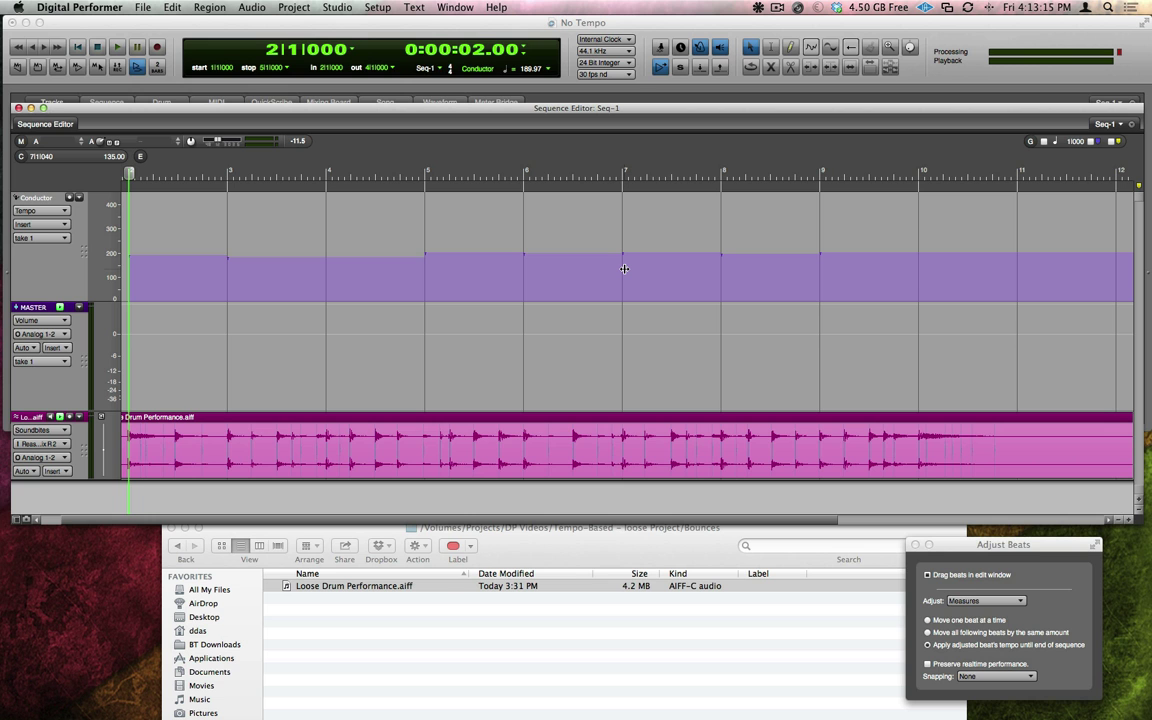
# - Copy the sequence tempo map into the drum soundbite
pyautogui.click(421, 441)
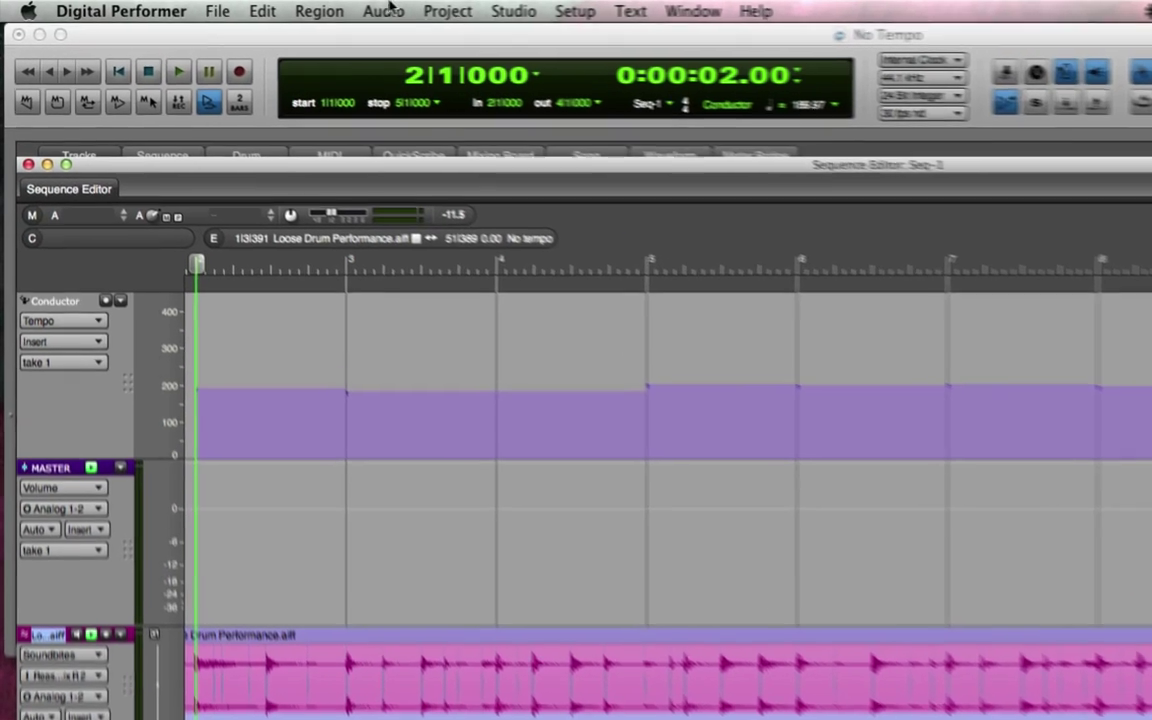
pyautogui.click(251, 7)
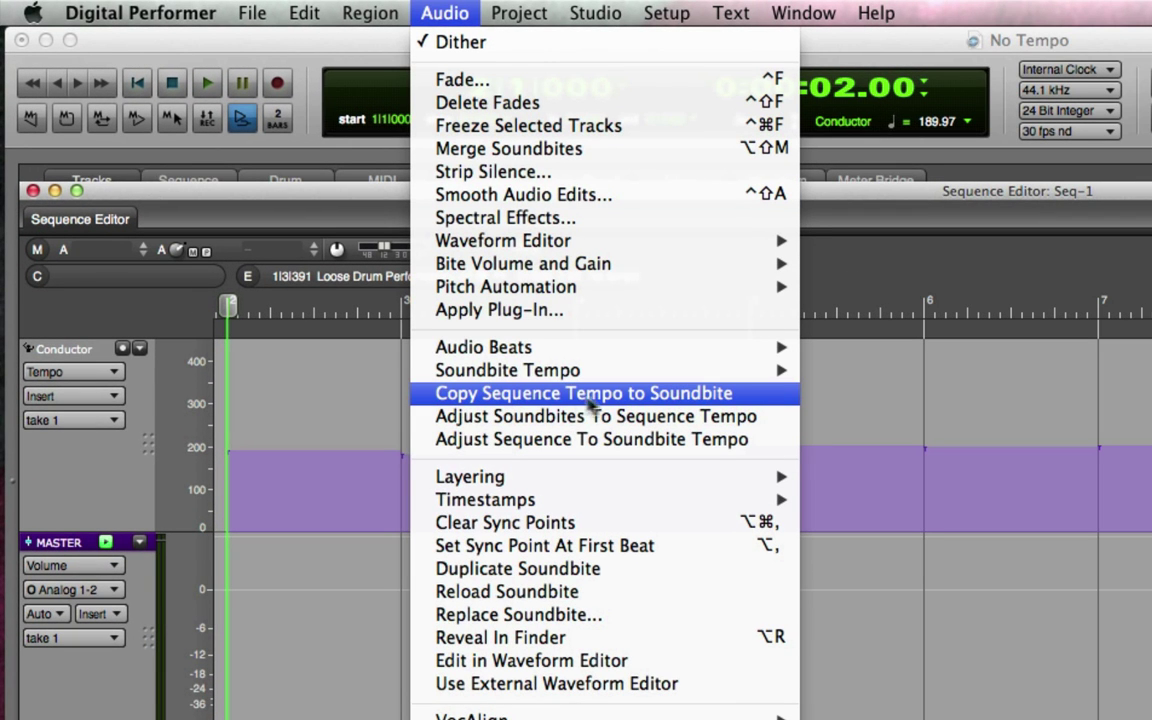
pyautogui.click(641, 396)
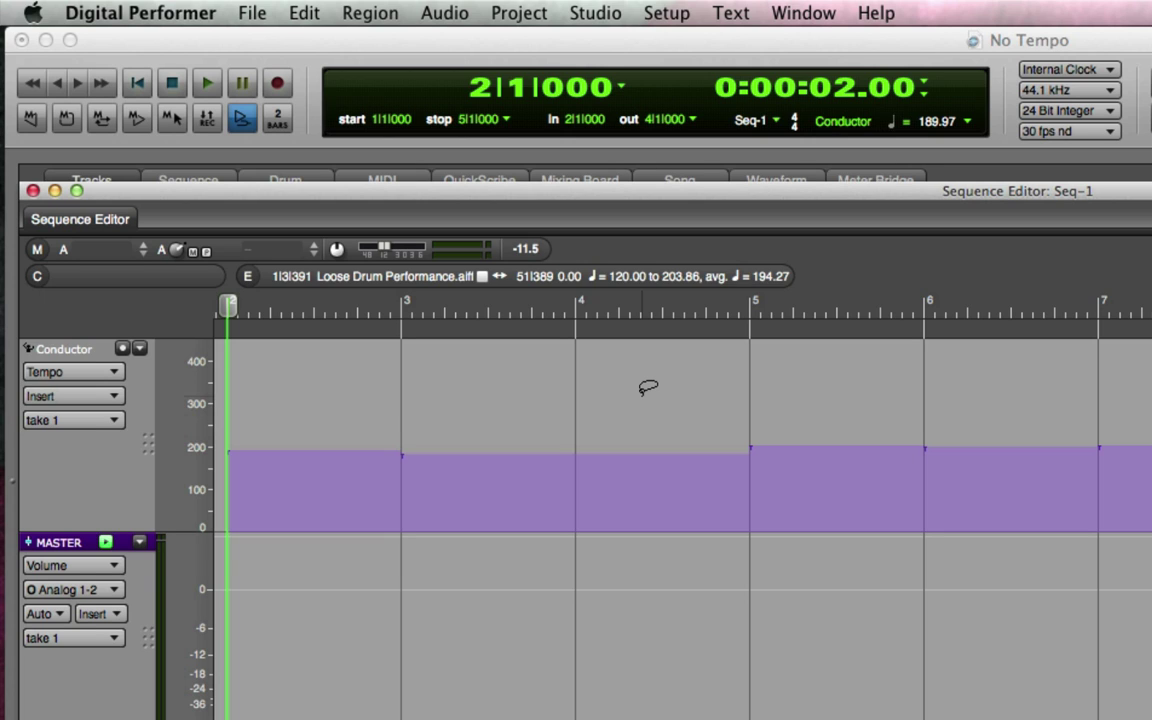
# - In the Conductor event list, delete the 3|1–9|1 tempo changes and set 2|1 to 200
pyautogui.click(84, 350)
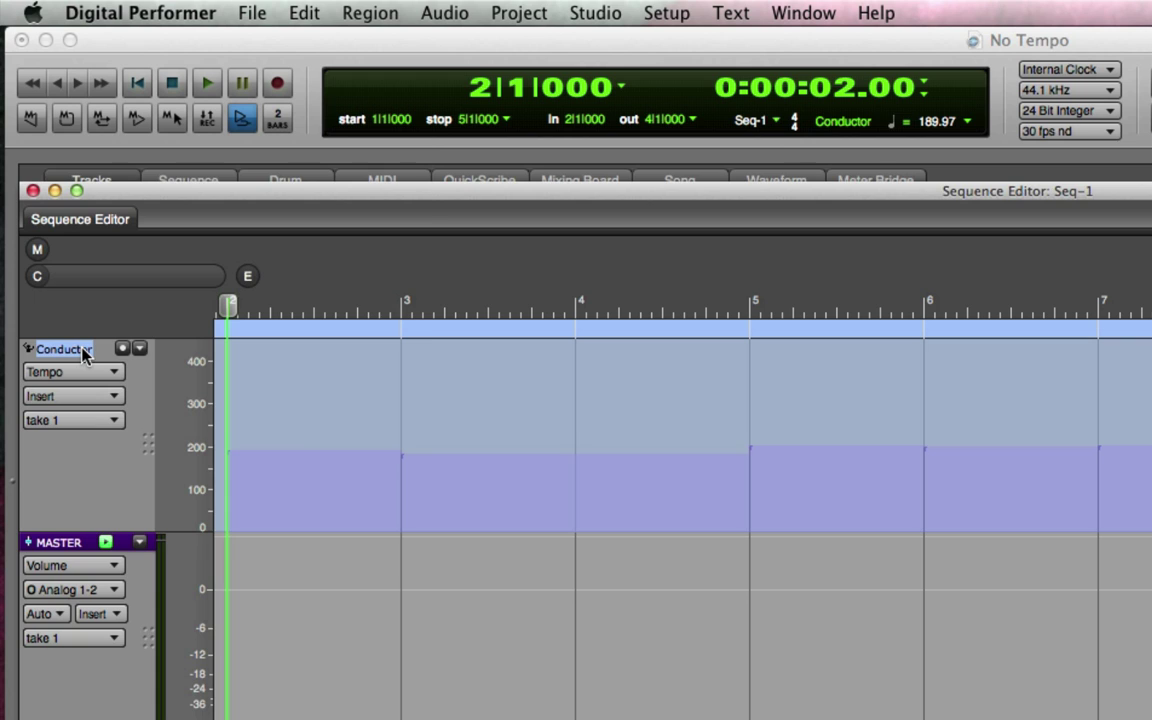
pyautogui.hotkey('shift', 'e')
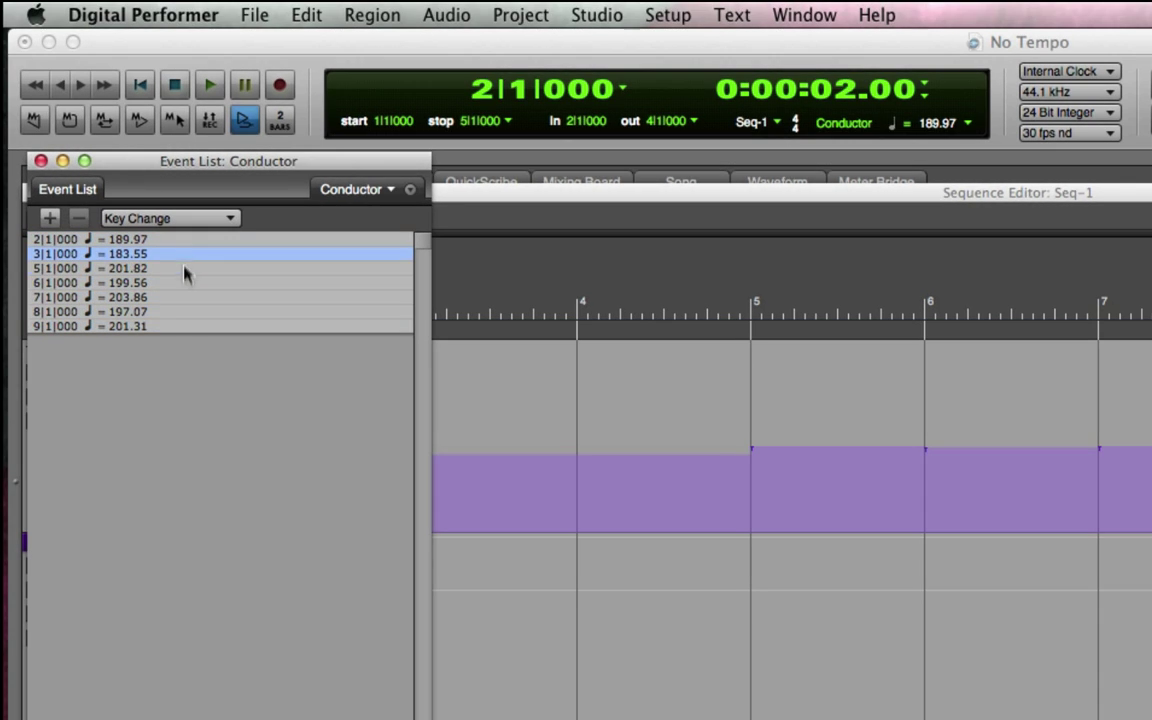
pyautogui.moveTo(185, 272); pyautogui.dragTo(185, 355)
pyautogui.press('Delete')
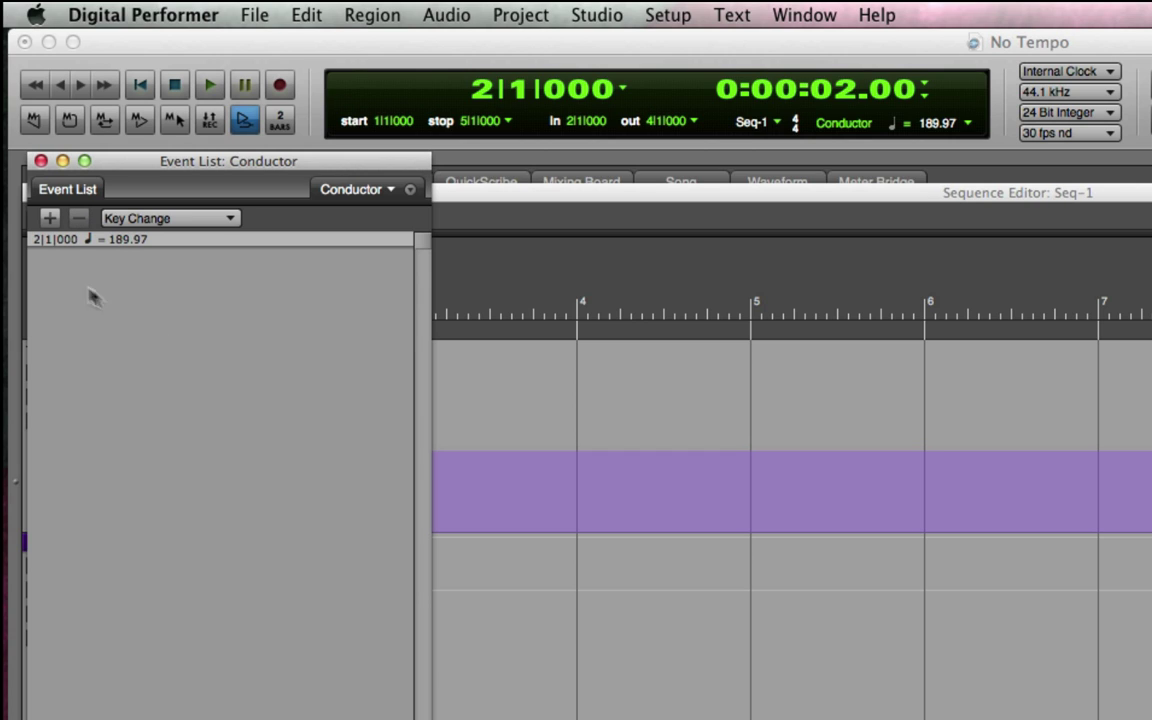
pyautogui.write('200')
pyautogui.press('Return')
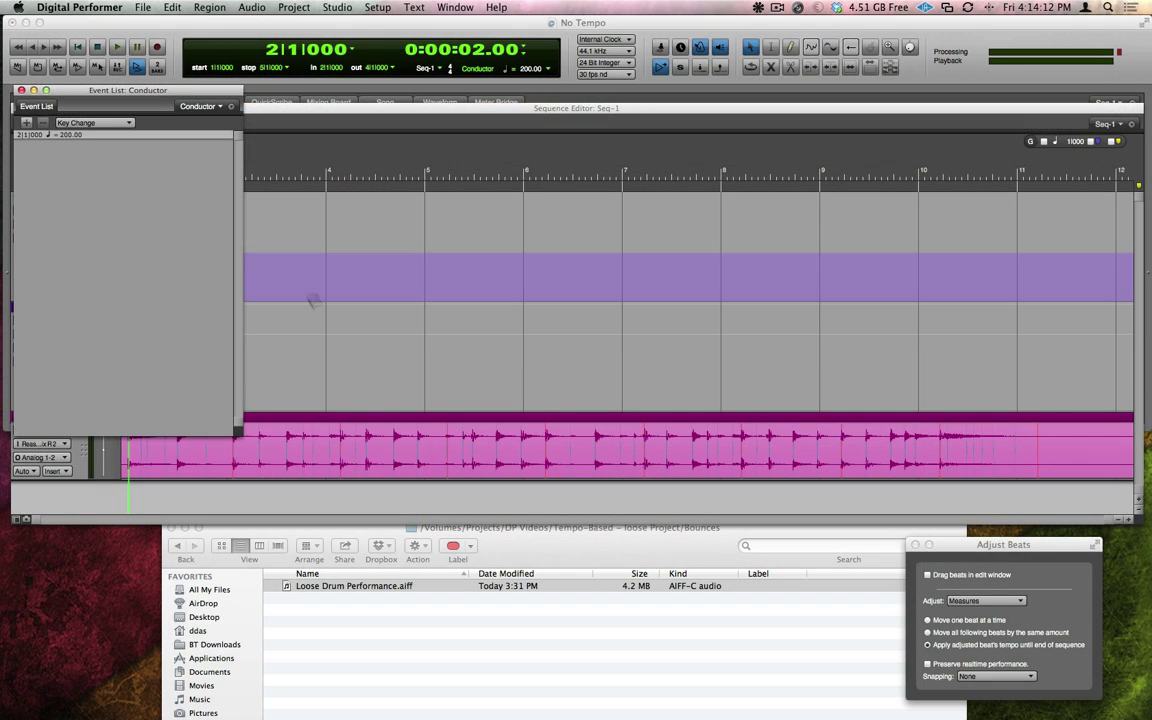
# - Stretch the drum soundbite to the steady 200 BPM tempo, creating Loose Drum Performance.aiff.2
pyautogui.click(350, 362)
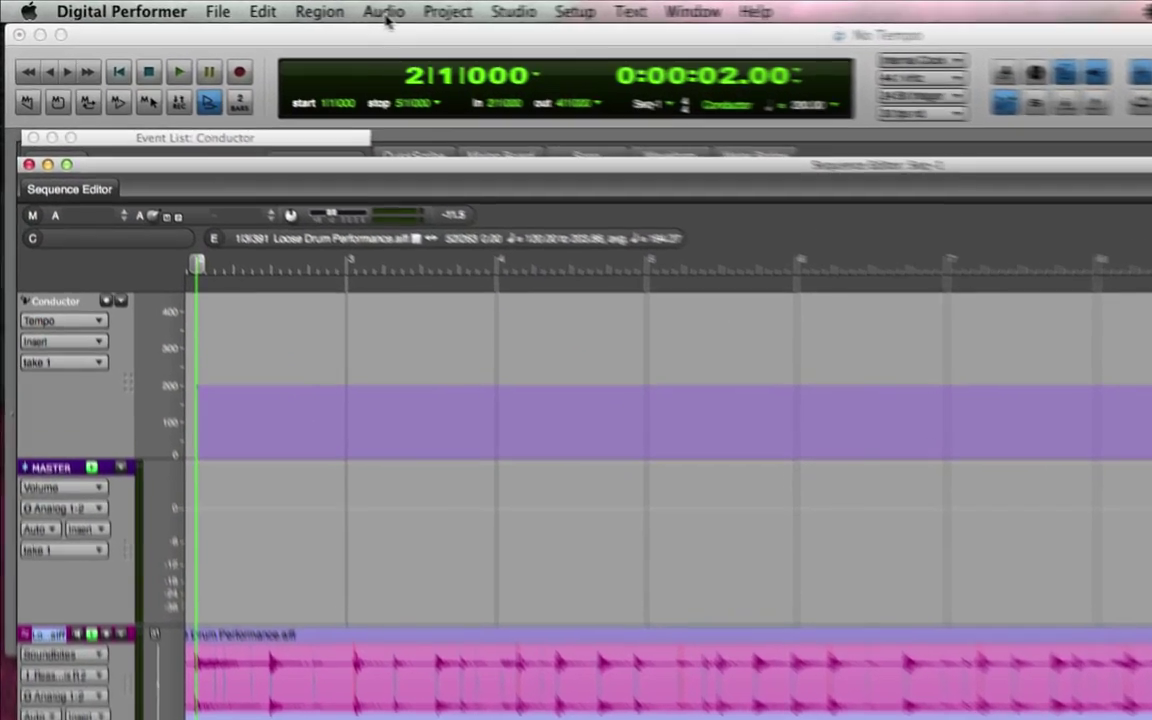
pyautogui.click(279, 8)
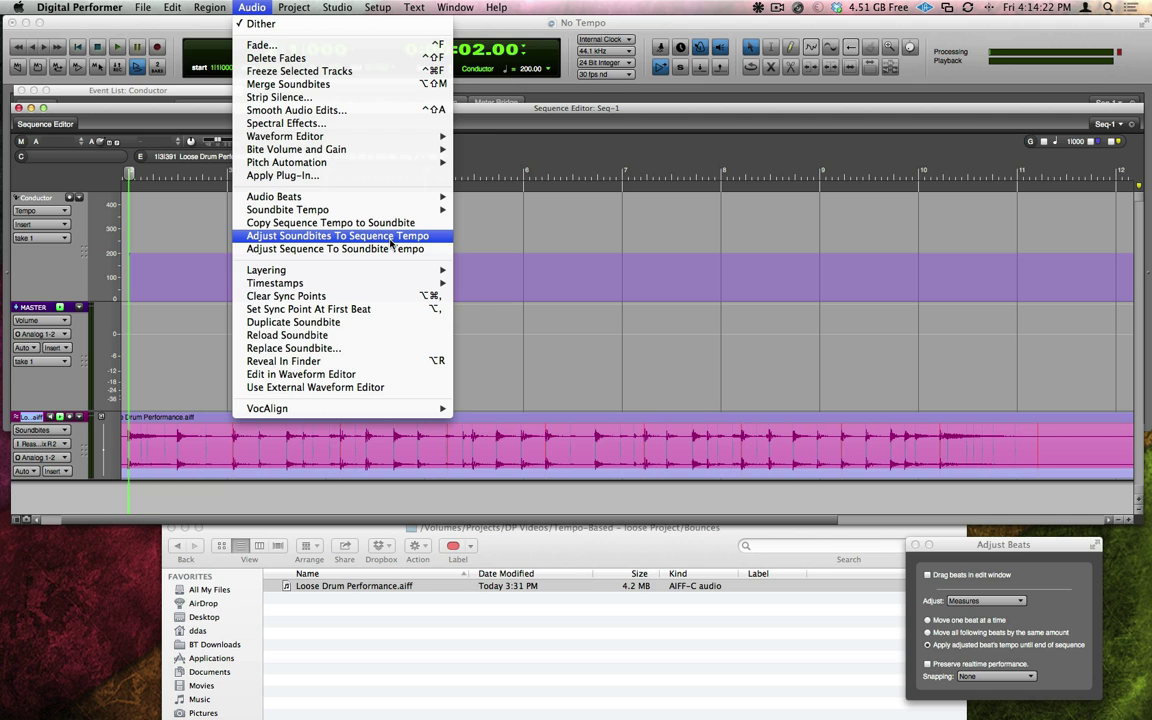
pyautogui.click(391, 237)
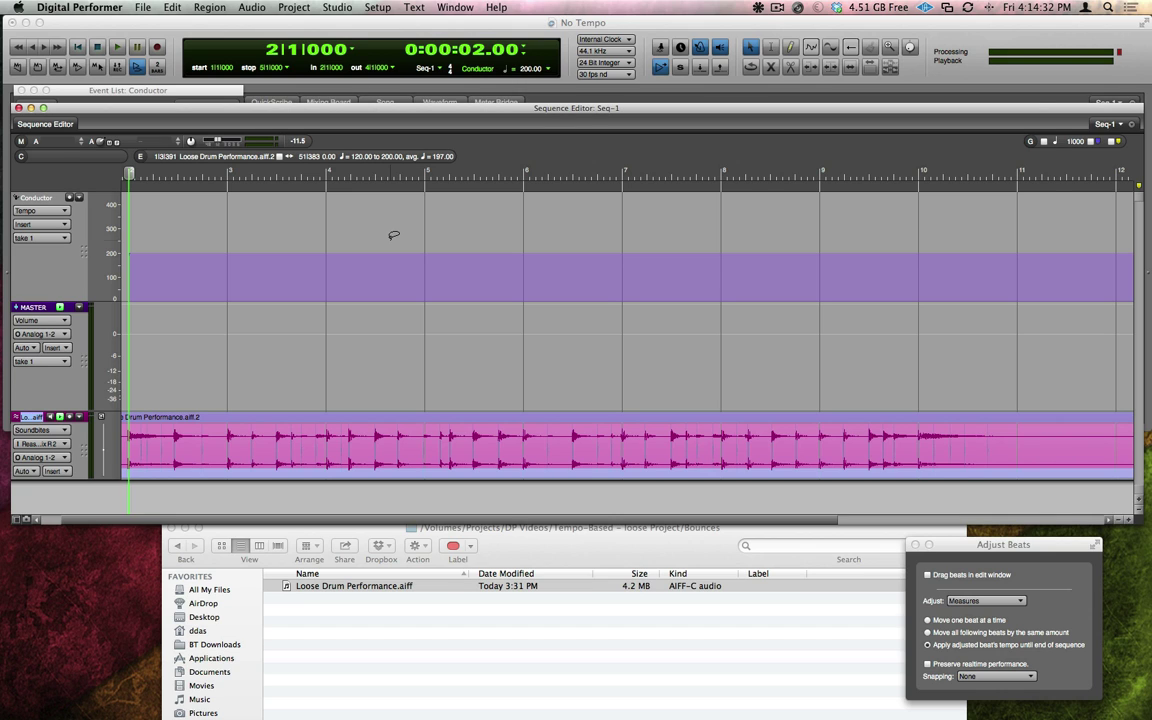
pyautogui.press('space')
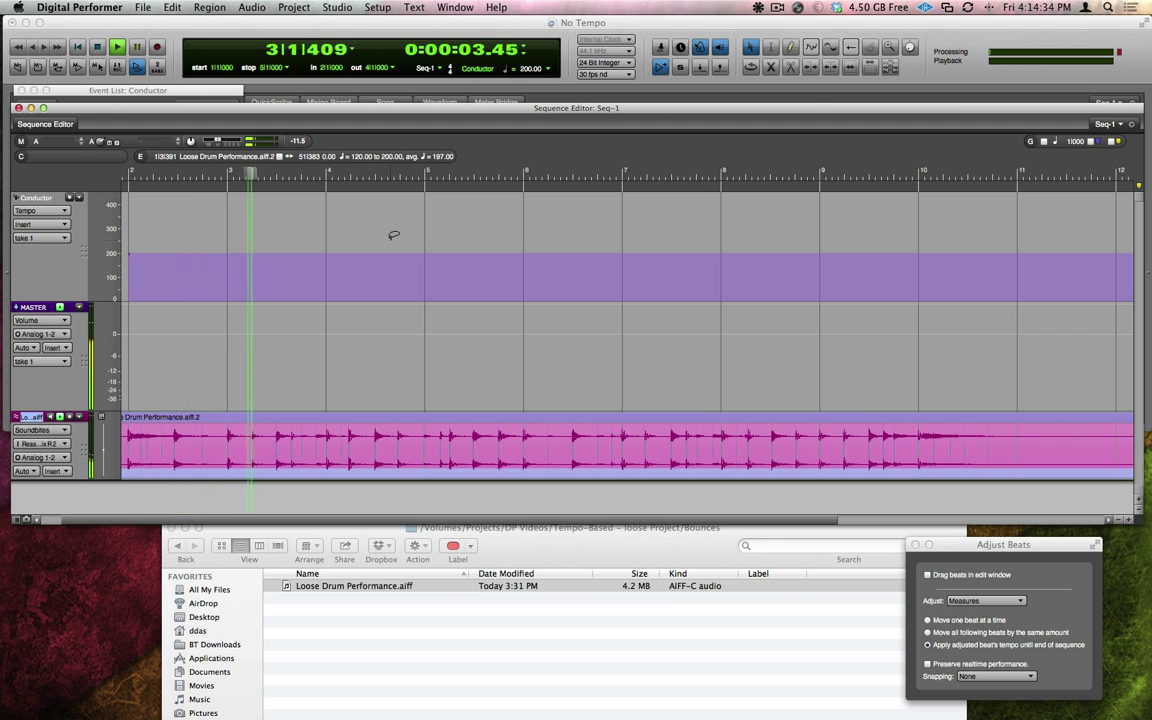